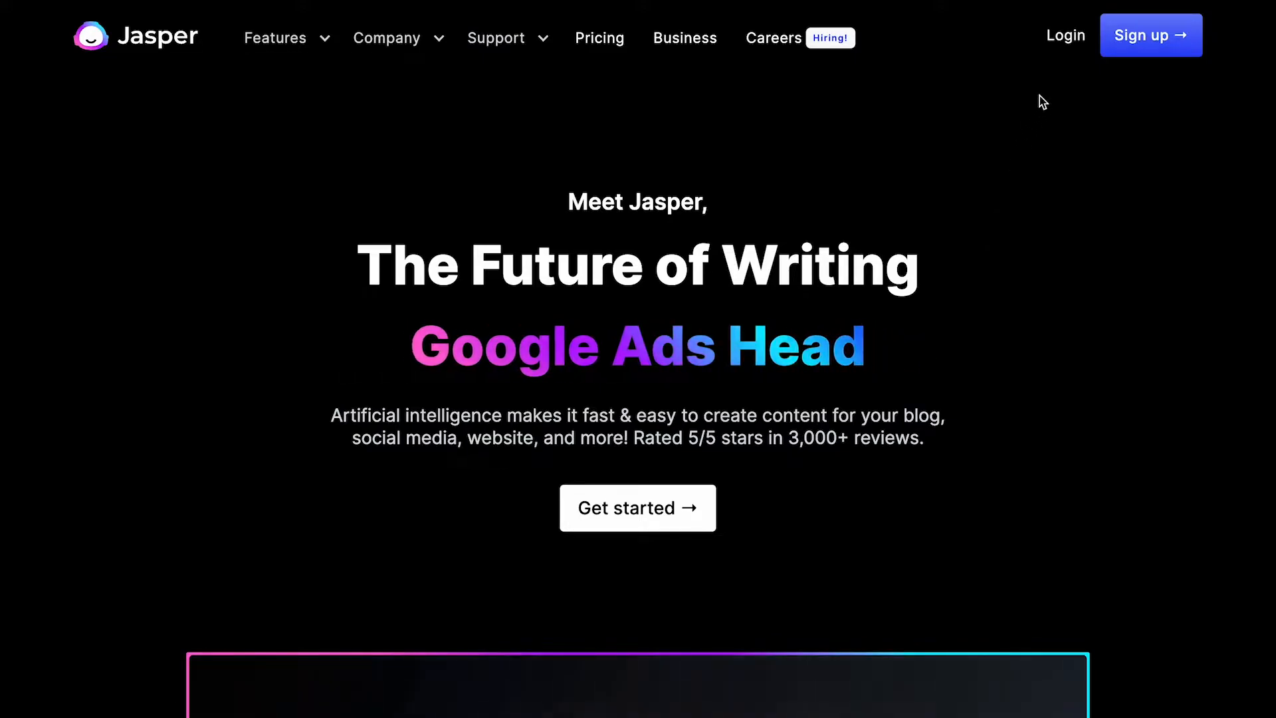
# Log in to the Jasper account and open the template library.
pyautogui.click(1067, 37)
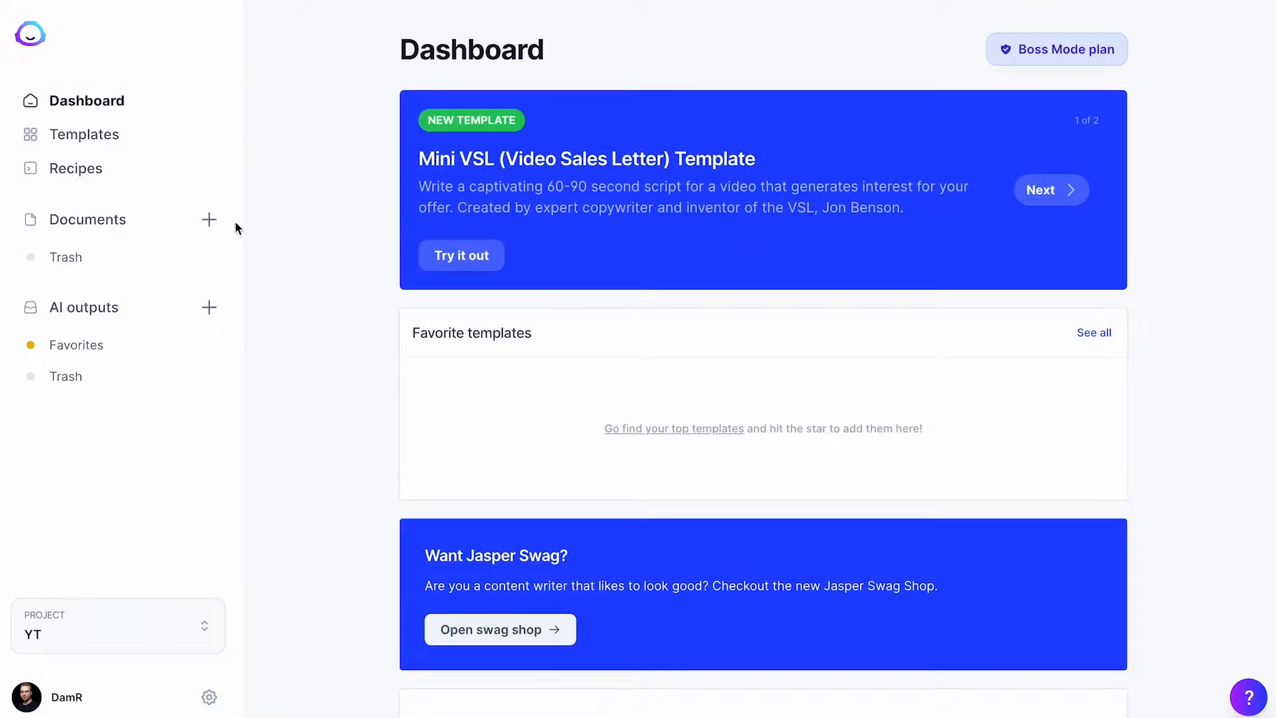
pyautogui.click(105, 134)
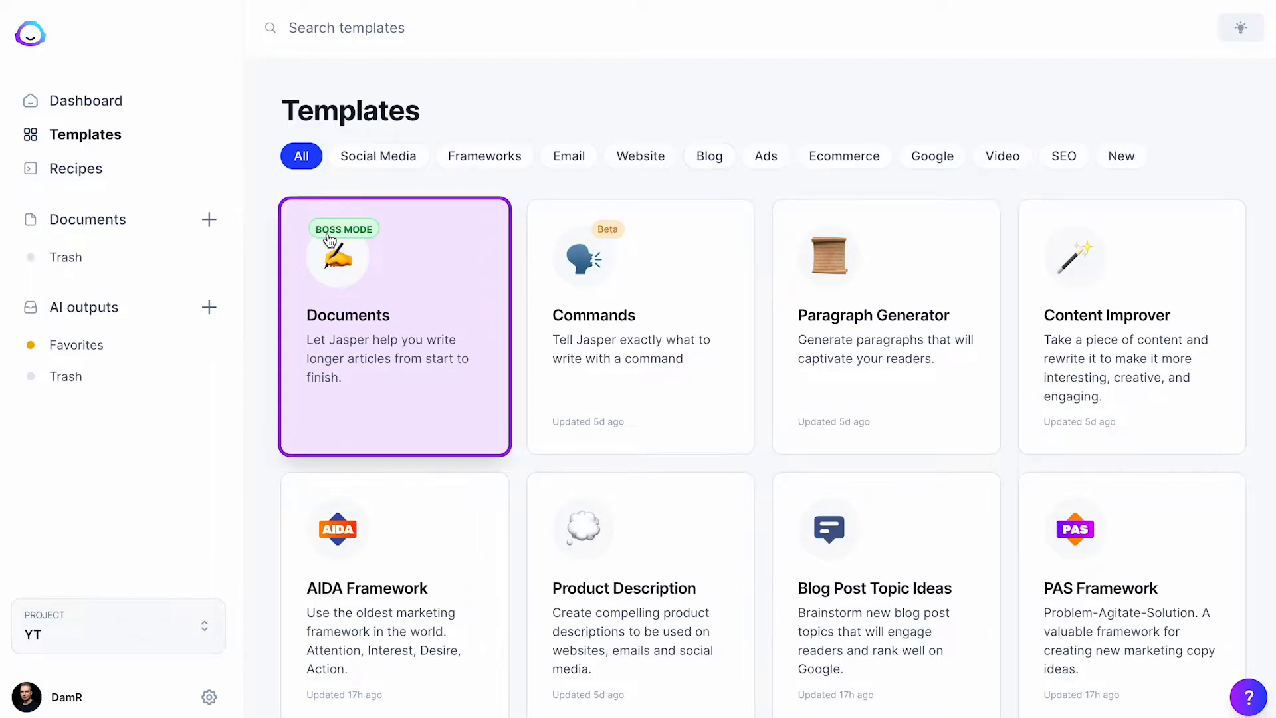
# Browse the Social Media, Email, Blog, Ads and SEO template categories, and return to the full list of templates.
pyautogui.click(367, 161)
pyautogui.scroll(-2, 541, 261)
pyautogui.scroll(2, 540, 261)
pyautogui.click(568, 156)
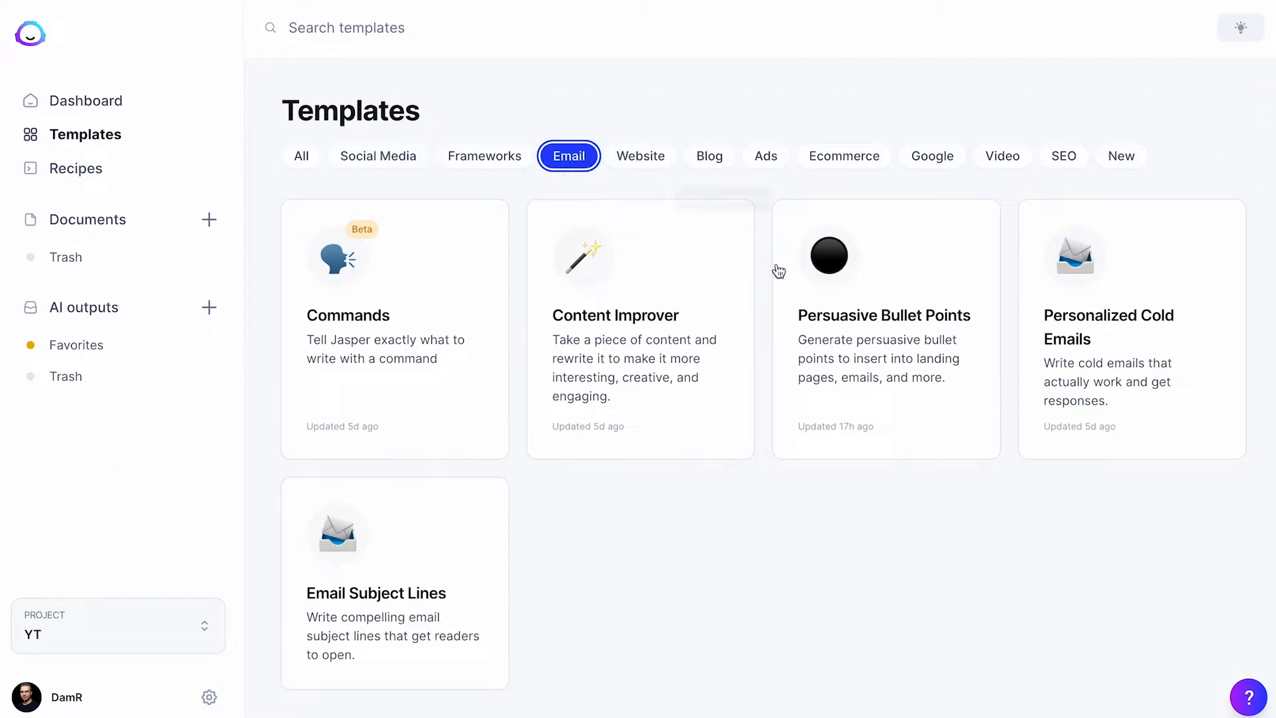
pyautogui.click(718, 157)
pyautogui.click(775, 162)
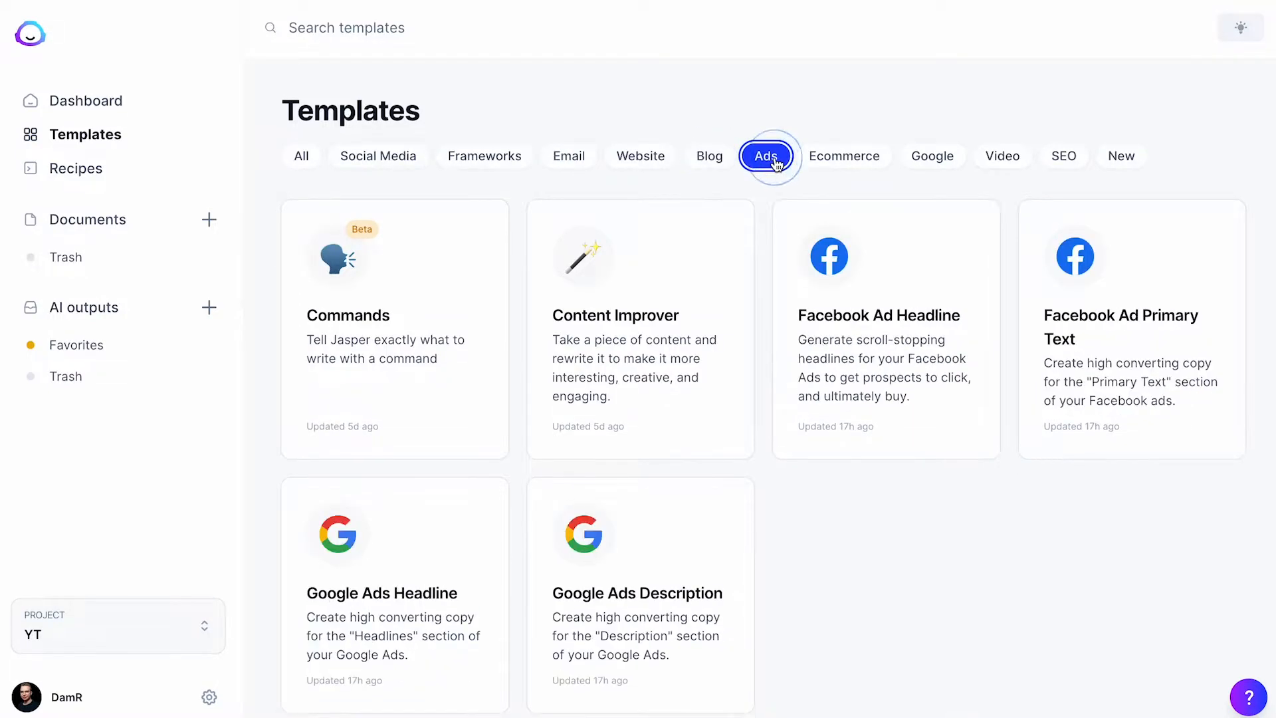
pyautogui.click(1062, 159)
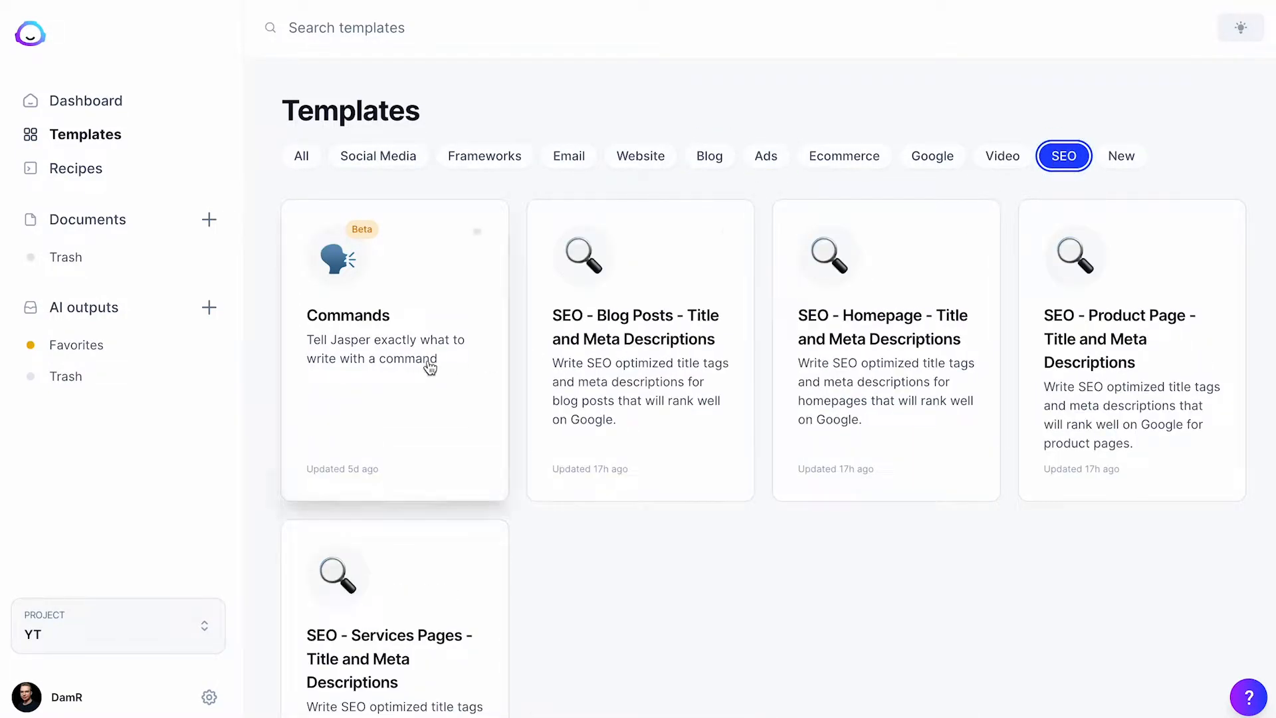
pyautogui.doubleClick(305, 158)
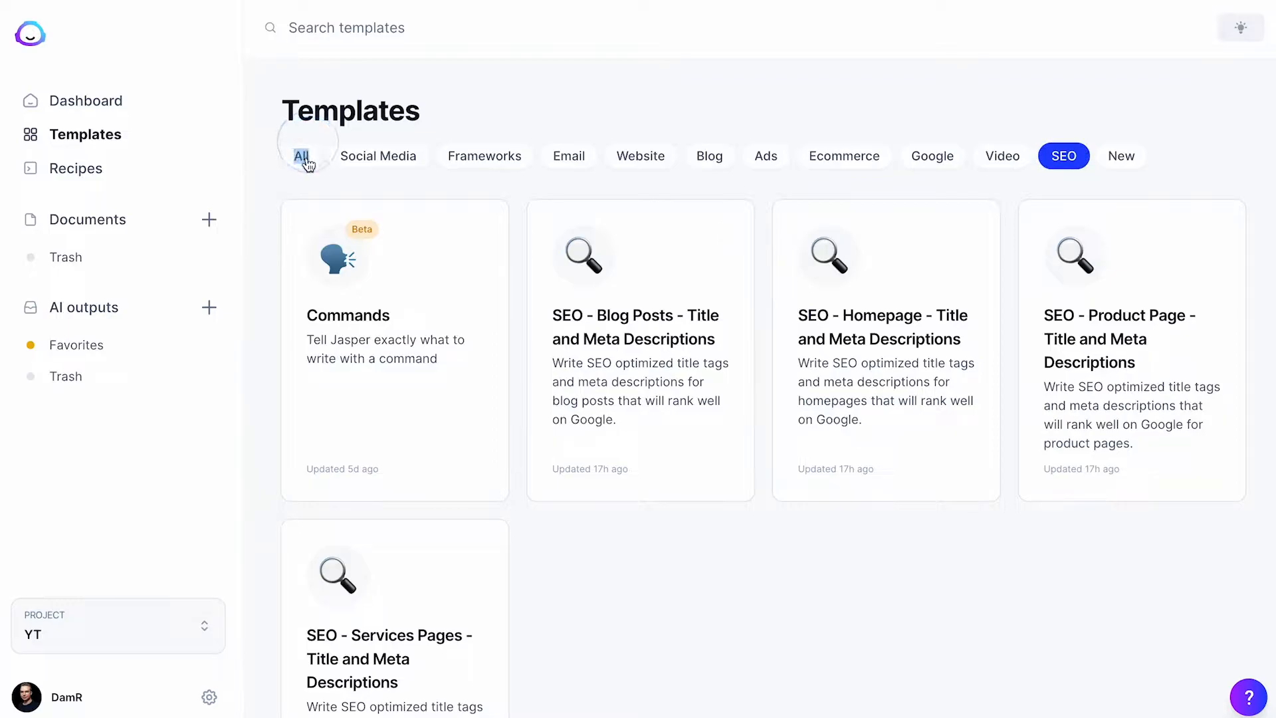
pyautogui.scroll(-5, 657, 282)
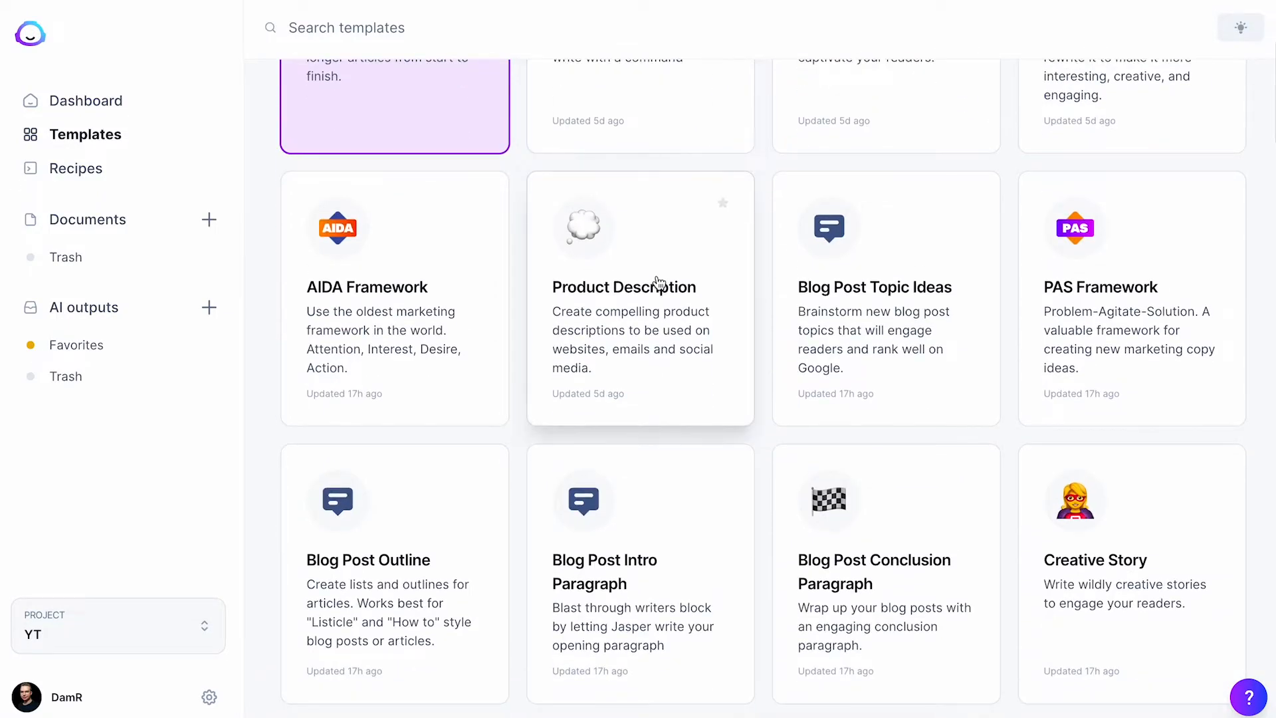
# Generate three French outputs for "Cours en ligne lutter contre le stress" with the Product Description template and view the first one.
pyautogui.click(743, 324)
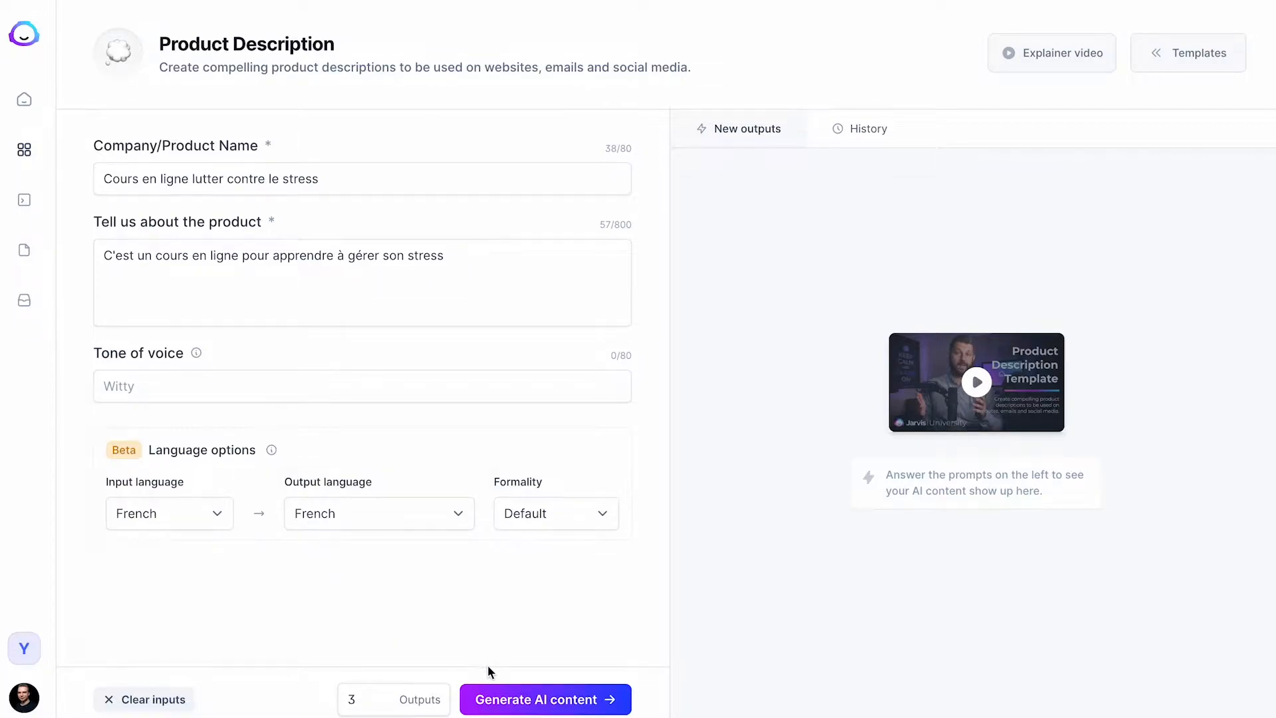
pyautogui.click(503, 699)
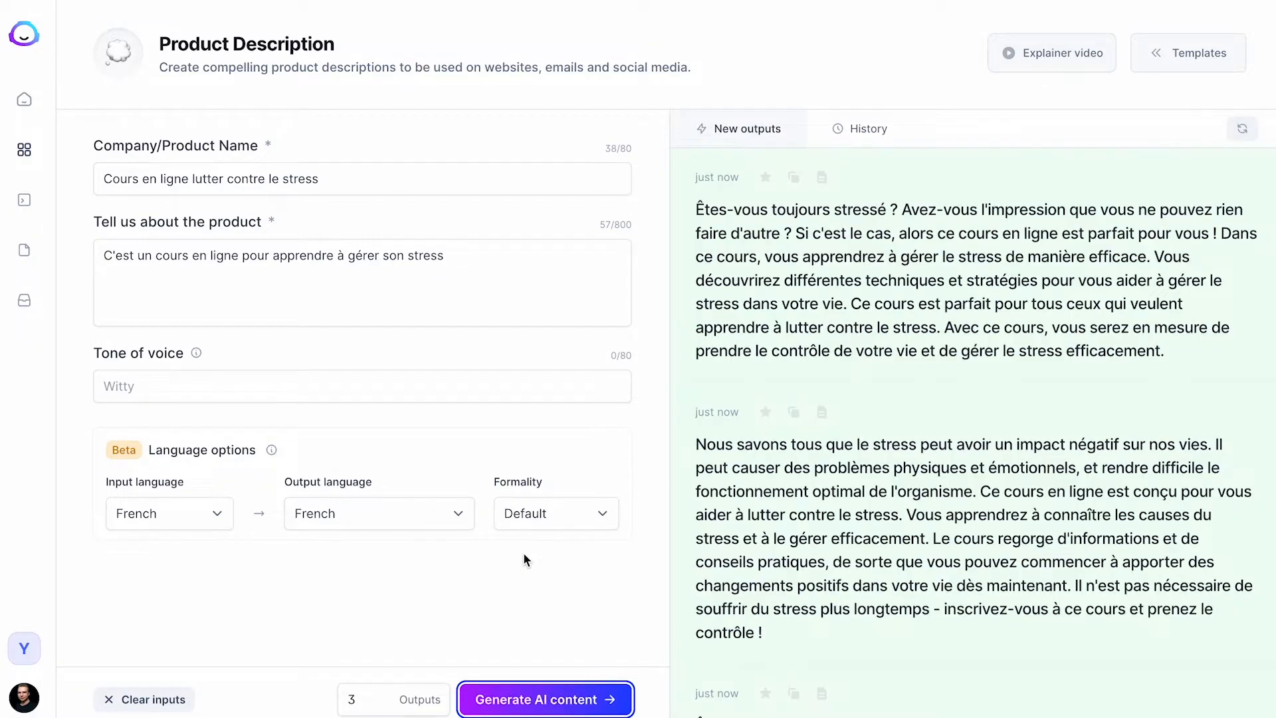
pyautogui.click(914, 284)
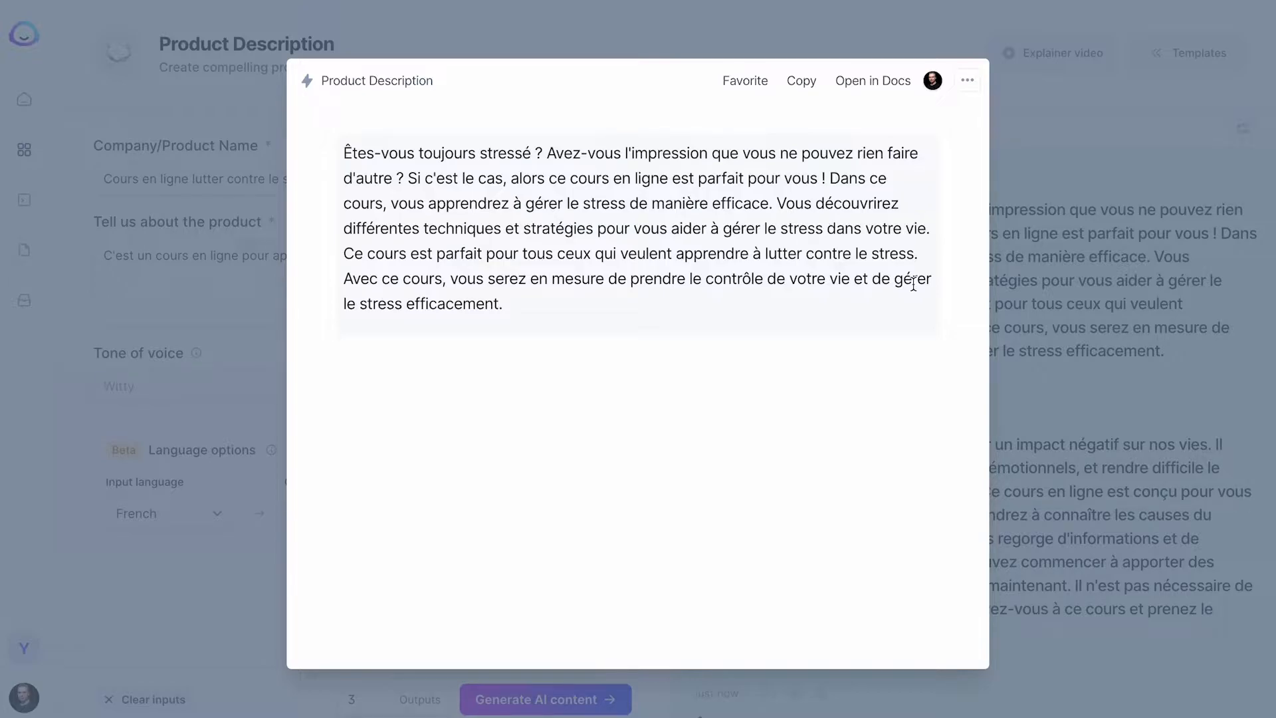
pyautogui.click(1054, 397)
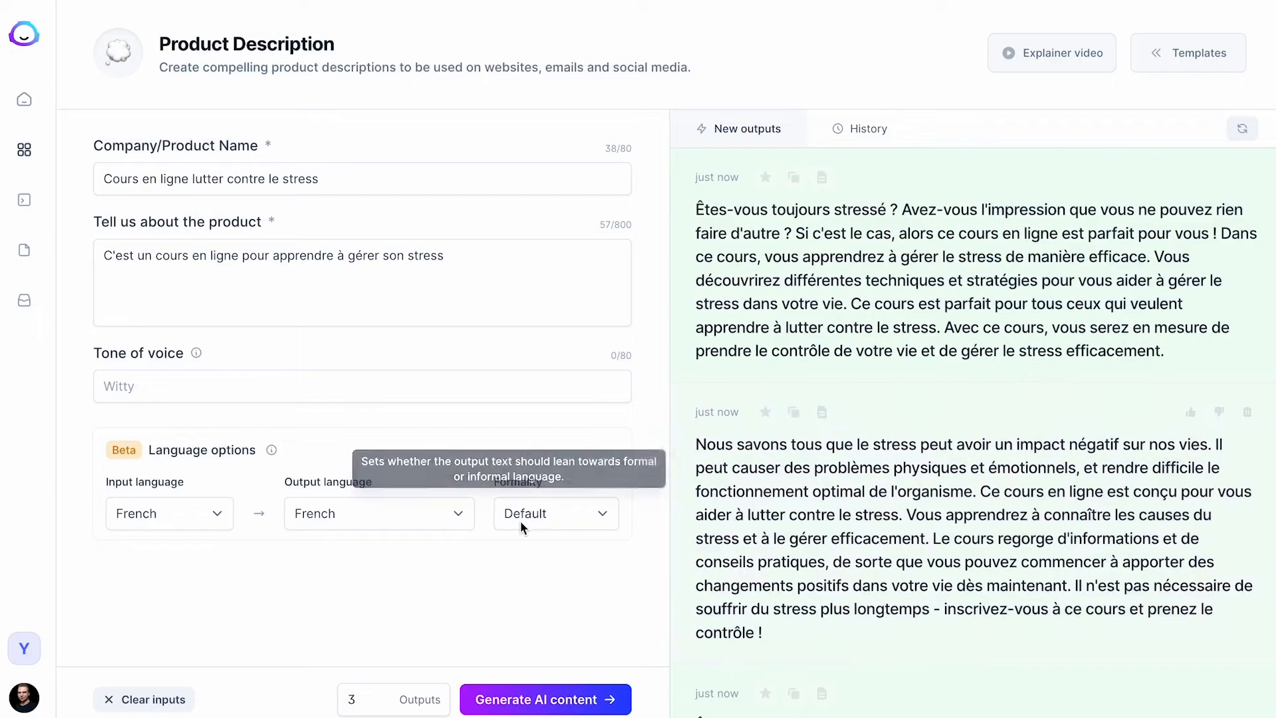
# Set the output language to Chinese and generate the product descriptions again.
pyautogui.click(417, 524)
pyautogui.click(420, 519)
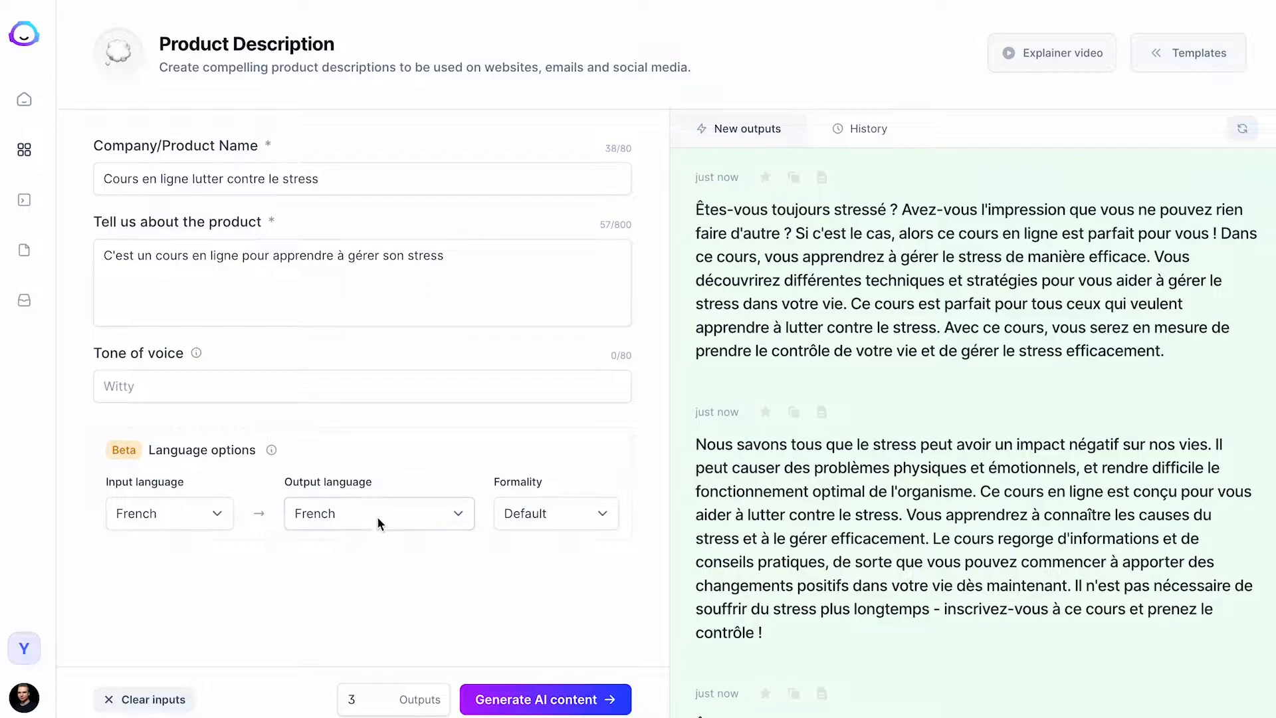
pyautogui.click(374, 522)
pyautogui.scroll(-3, 384, 608)
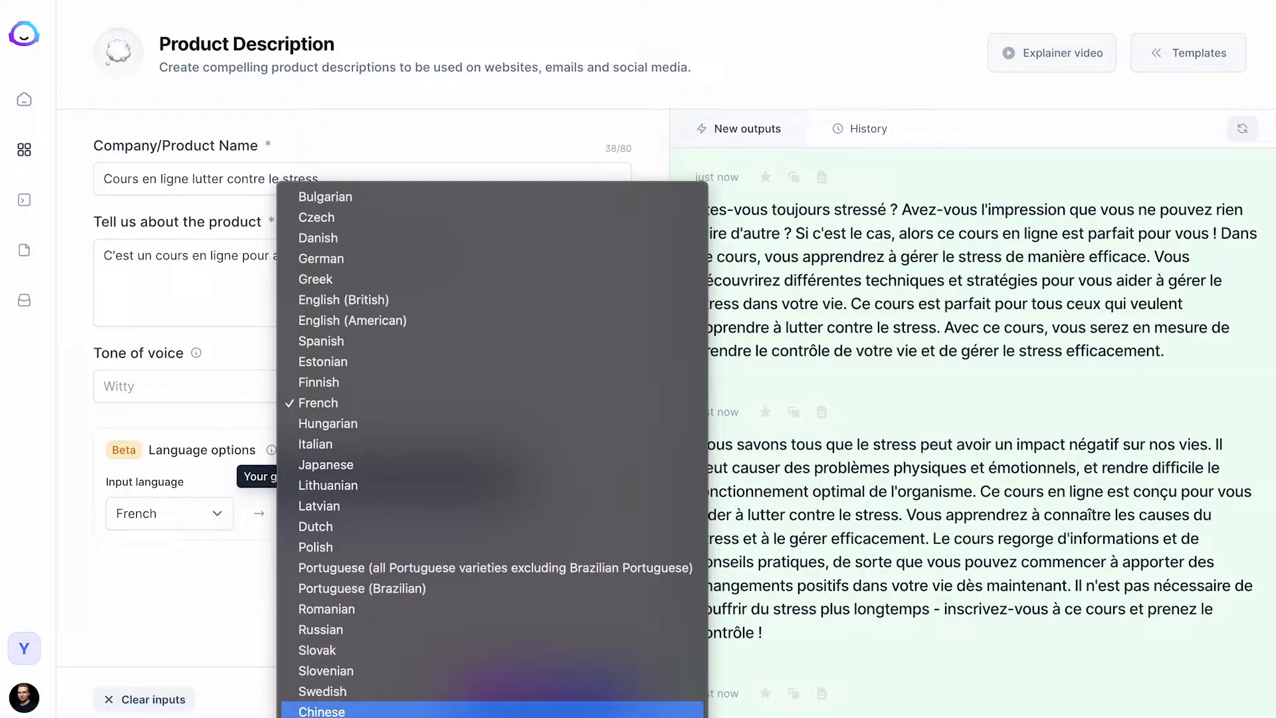
pyautogui.click(350, 709)
pyautogui.click(505, 697)
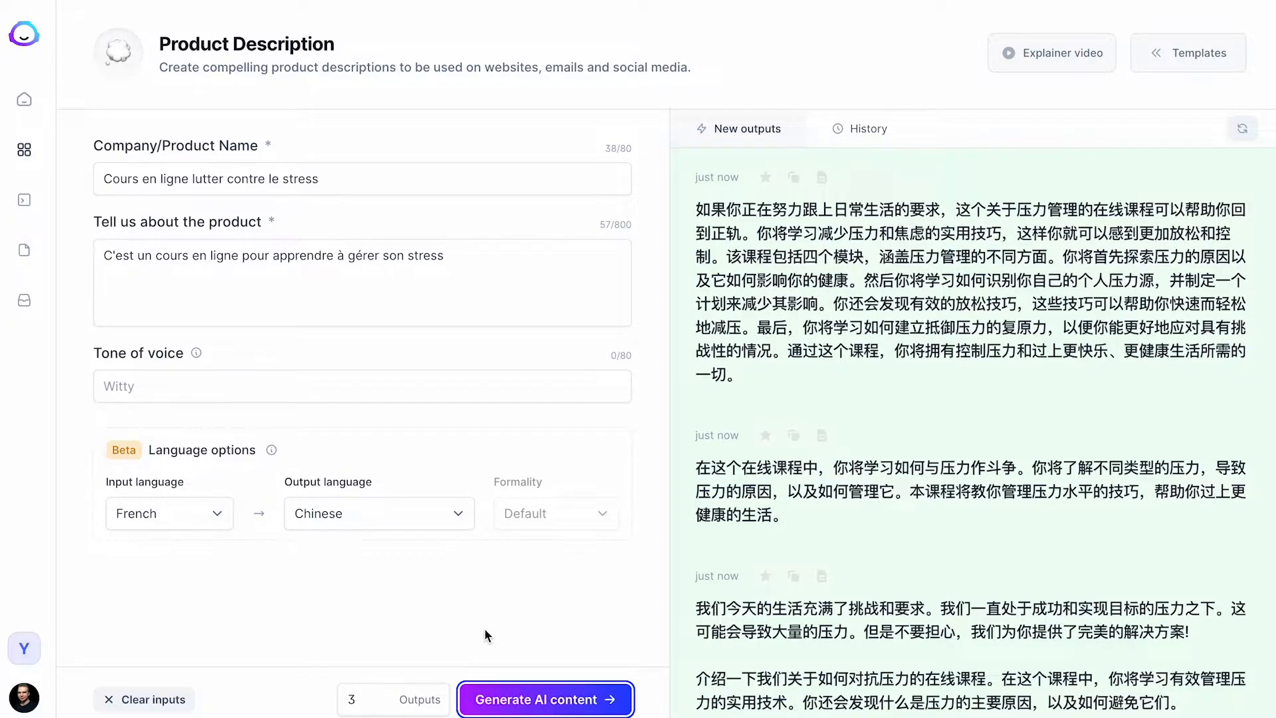
# Open the first Chinese product description and copy its whole text.
pyautogui.click(831, 302)
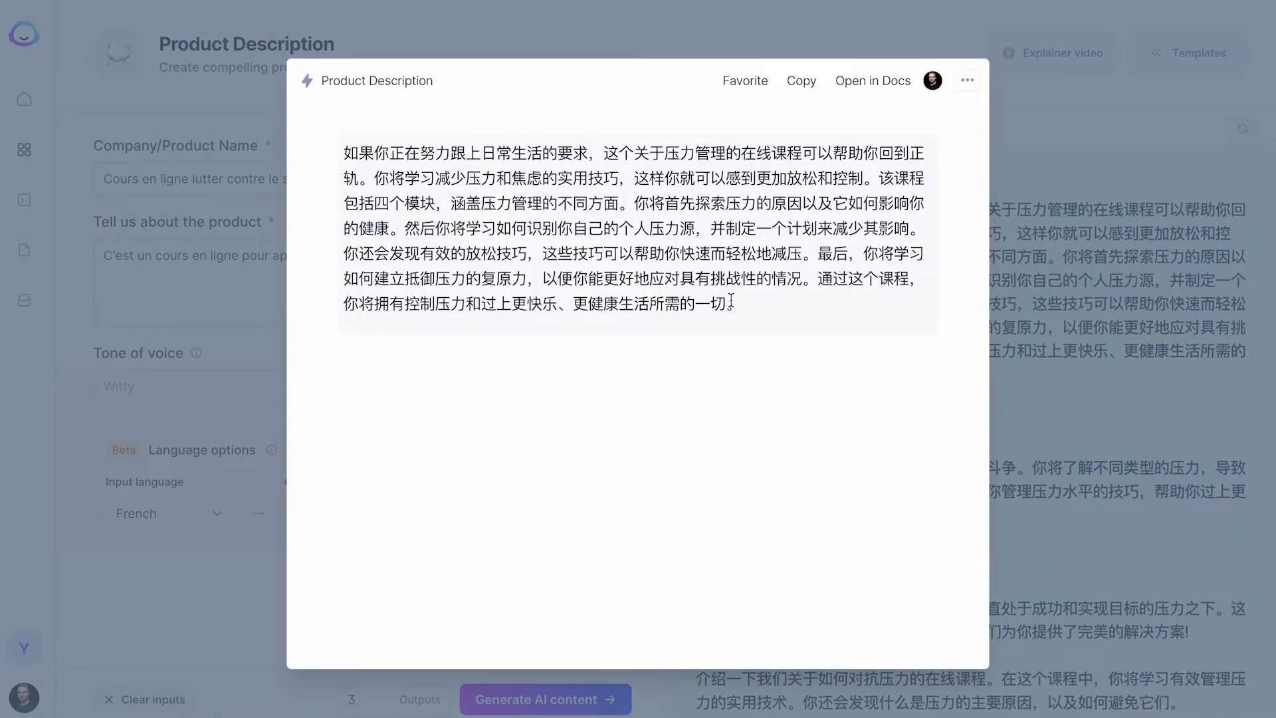
pyautogui.moveTo(740, 301); pyautogui.dragTo(198, 92)
pyautogui.hotkey('ctrl', 'c')
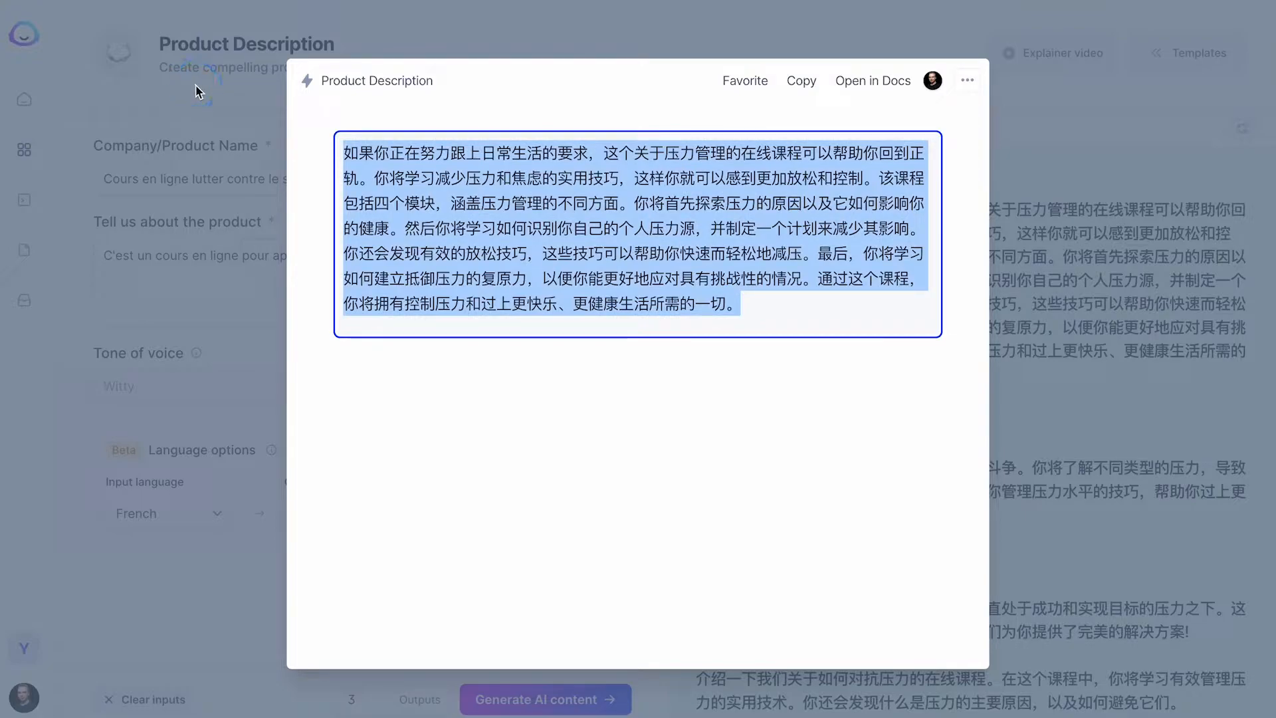
# Search Google for "google trad" in a new browser tab.
pyautogui.press('super+t')
pyautogui.write('goolgle')
pyautogui.press('BackSpace')
pyautogui.press('BackSpace')
pyautogui.press('BackSpace')
pyautogui.press('BackSpace')
pyautogui.write('gle trad')
pyautogui.press('Return')
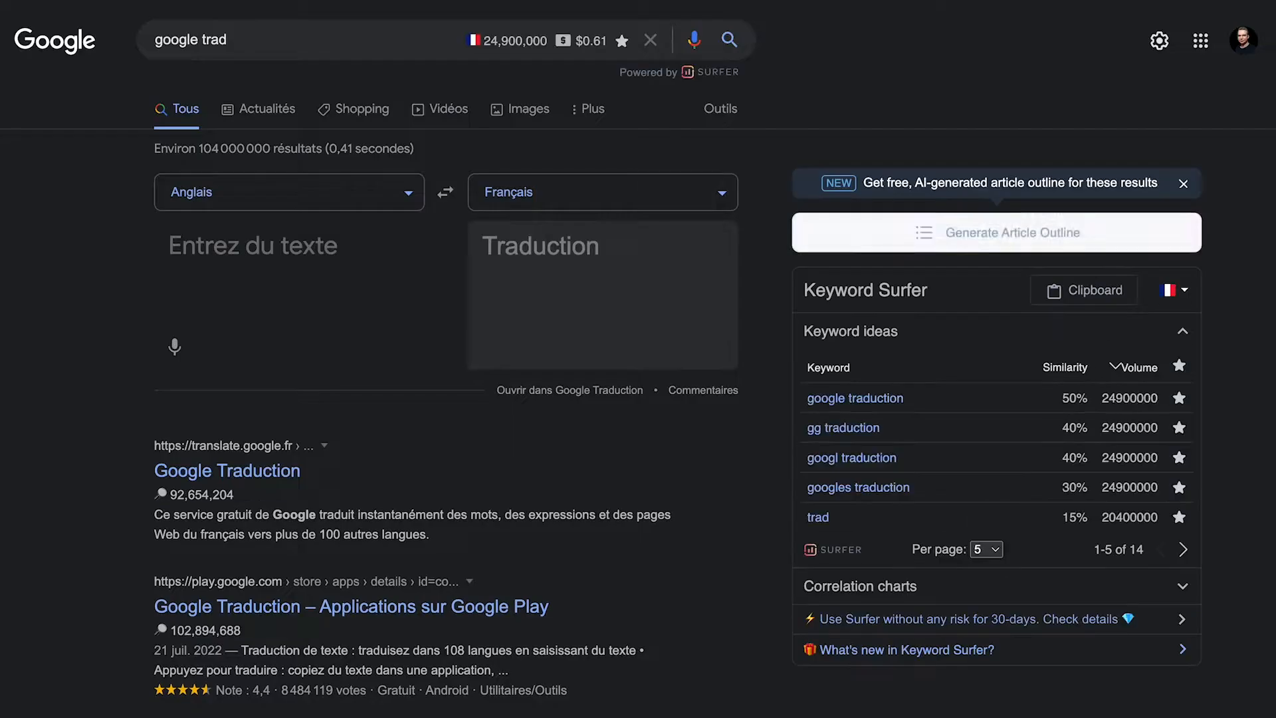
# Paste the copied Chinese description into the translator and set the source language to simplified Chinese.
pyautogui.click(335, 262)
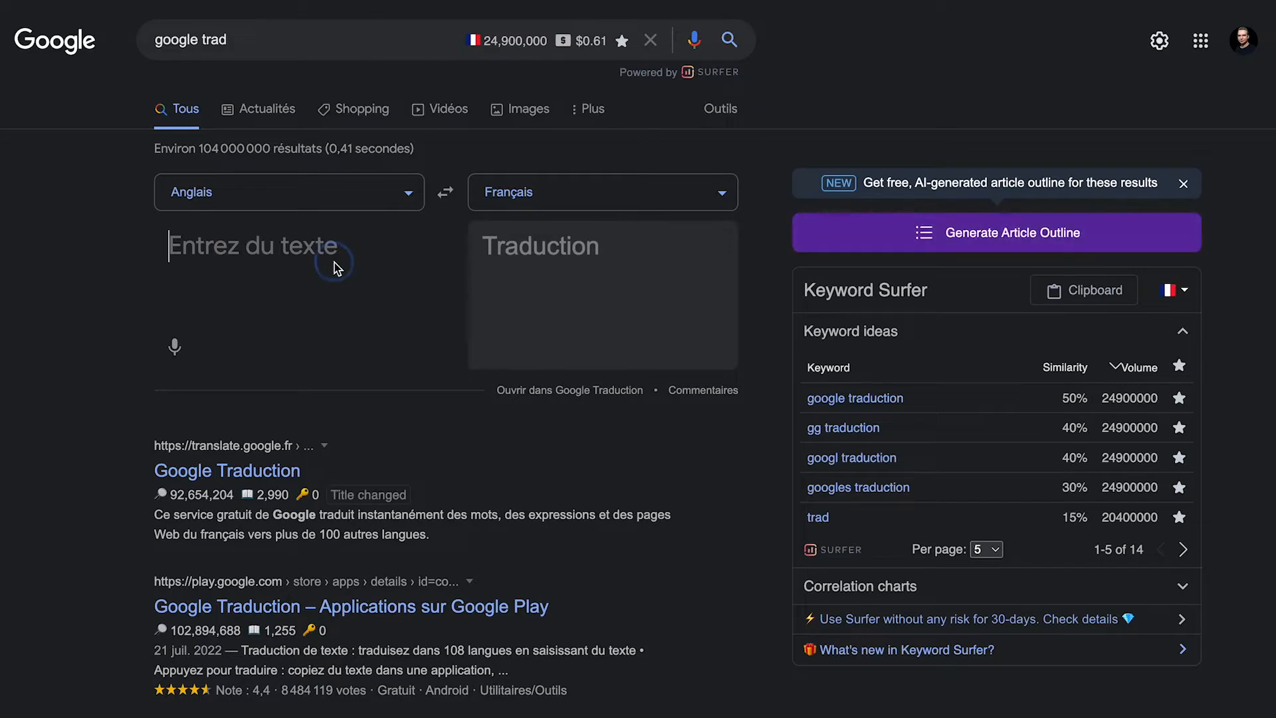
pyautogui.hotkey('ctrl', 'v')
pyautogui.click(367, 200)
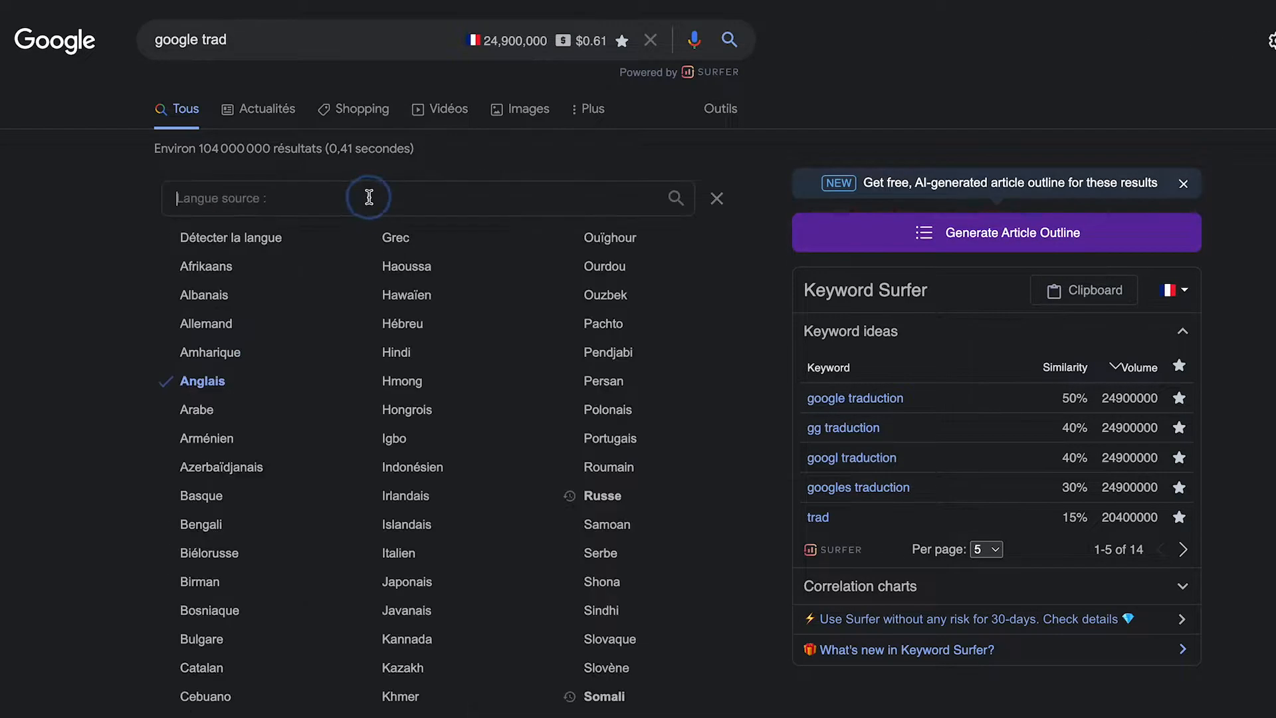
pyautogui.write('chin')
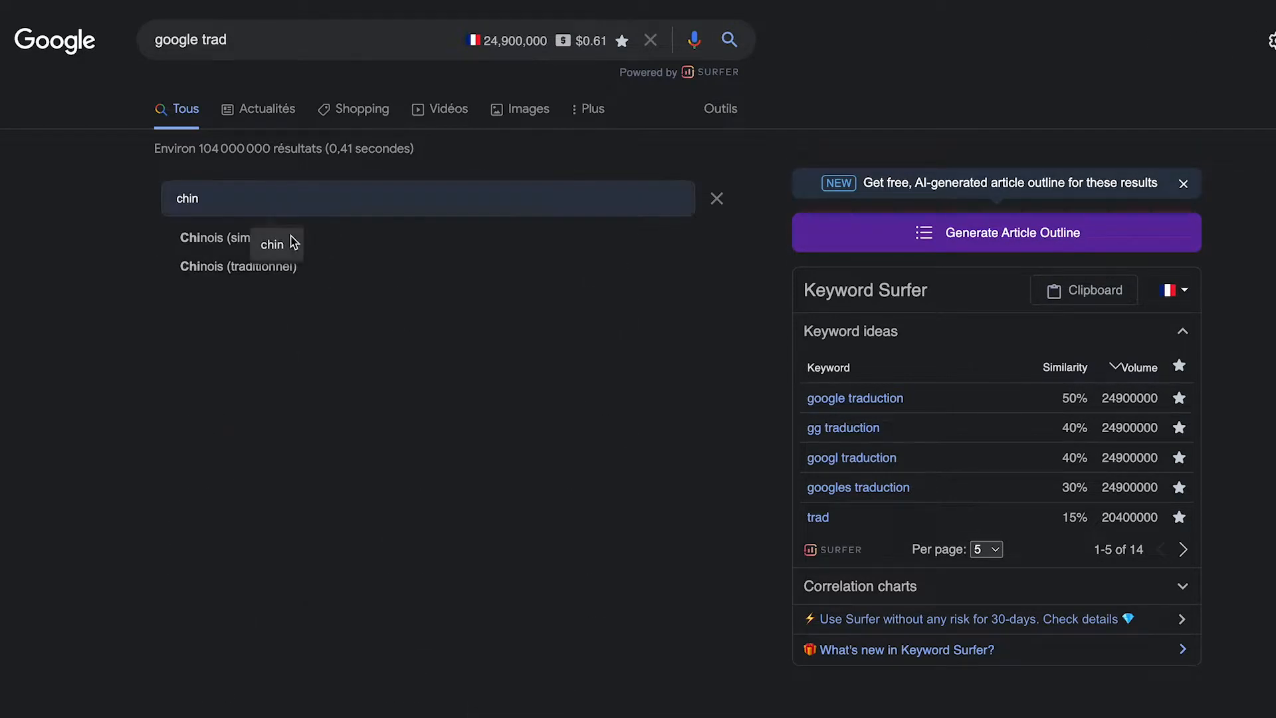
pyautogui.click(222, 238)
# Read through the French translation, return to Jasper and close the opened product description.
pyautogui.scroll(-1, 53, 285)
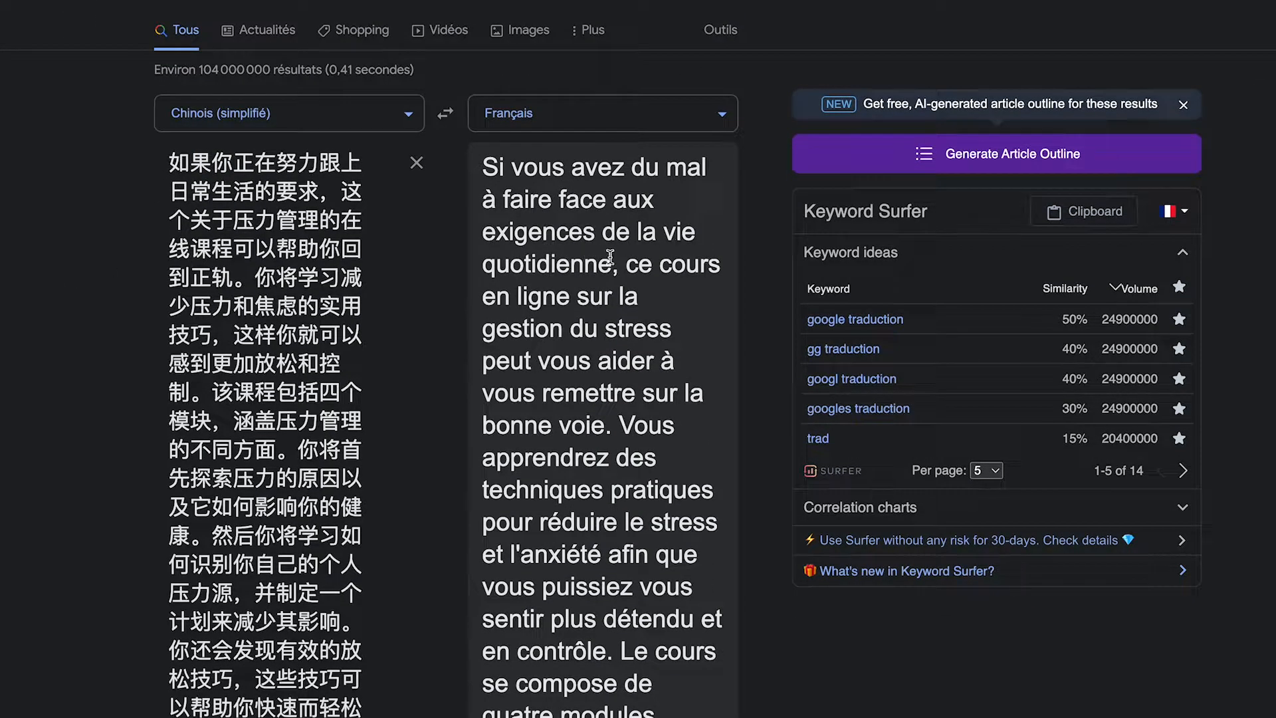
pyautogui.scroll(-1, 538, 286)
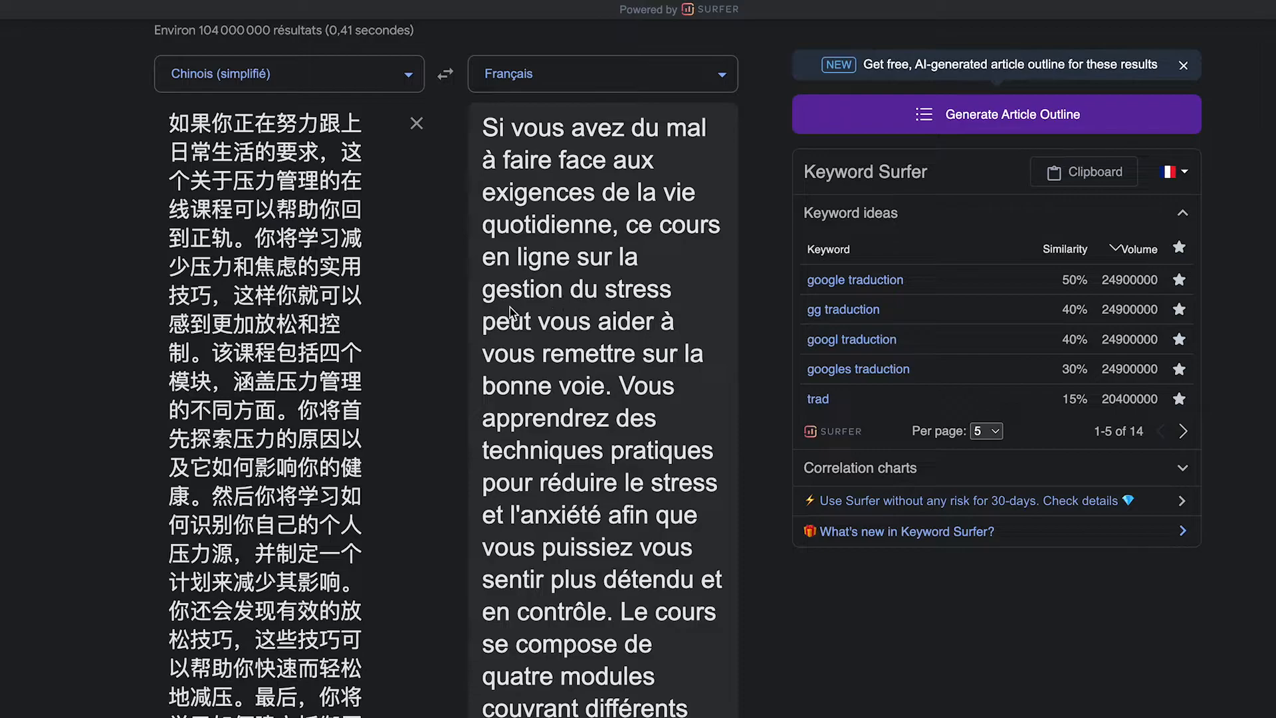
pyautogui.scroll(-1, 614, 307)
pyautogui.scroll(-2, 618, 307)
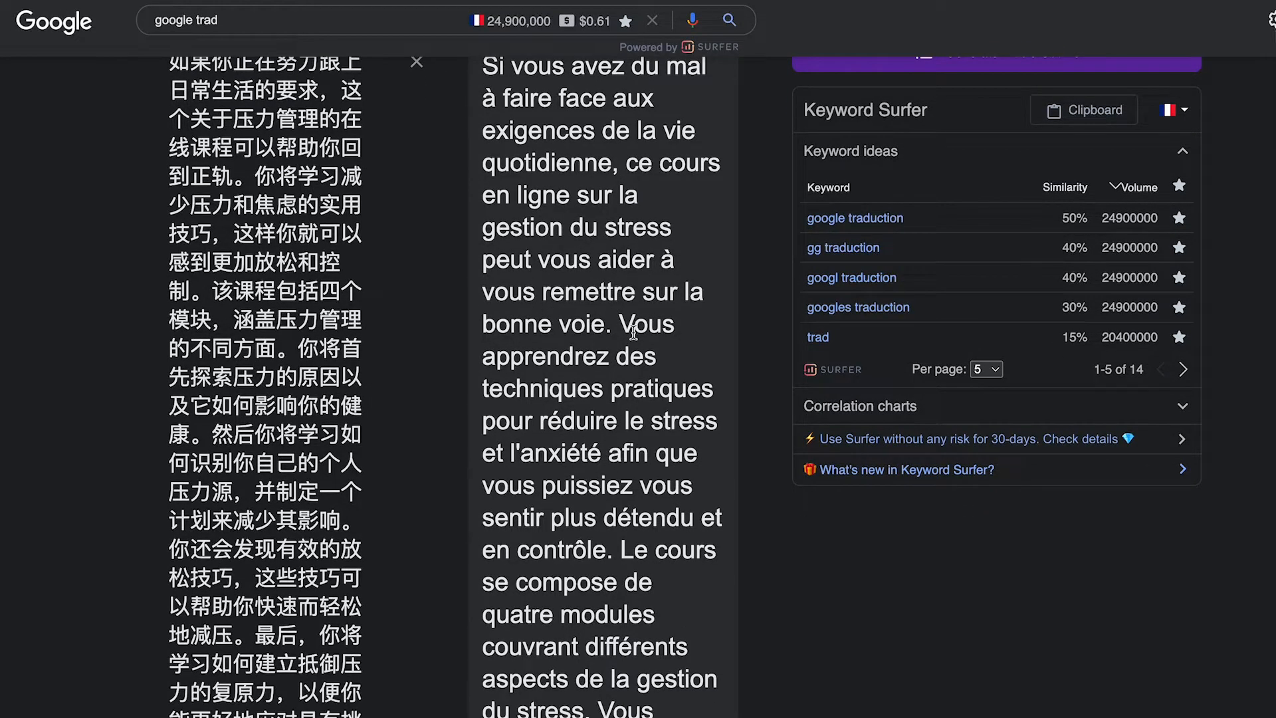
pyautogui.scroll(-4, 624, 329)
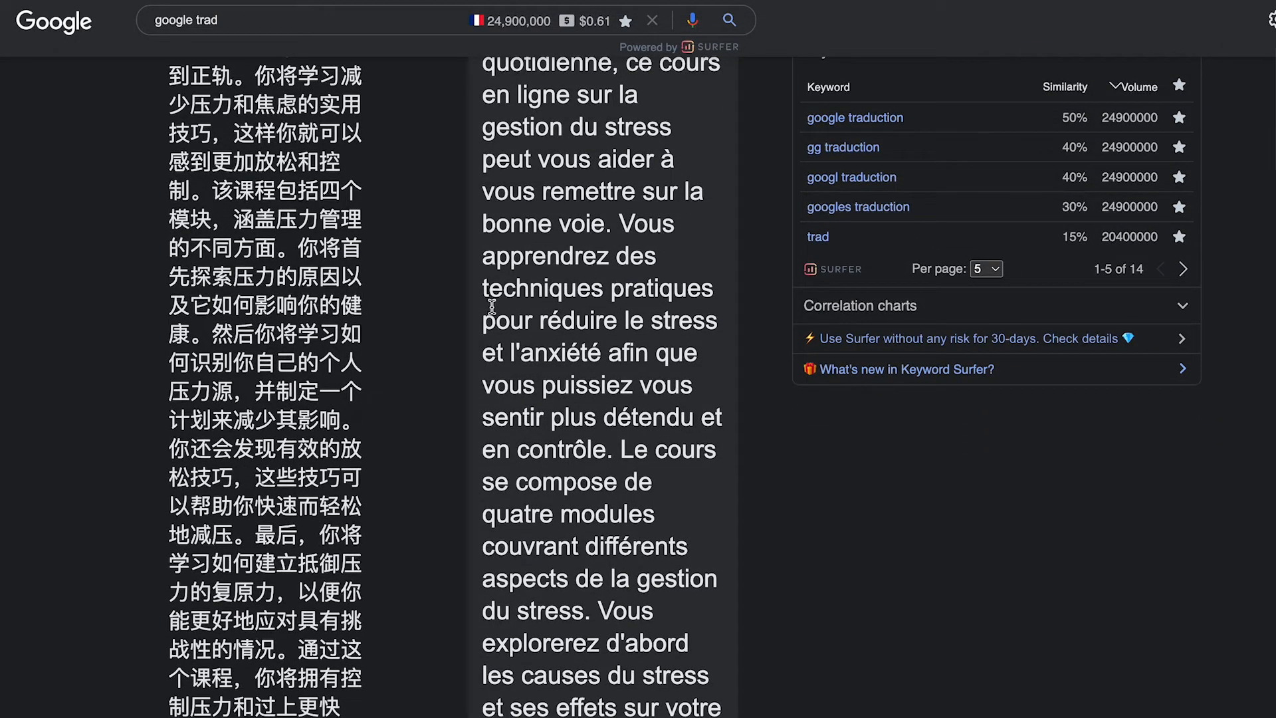
pyautogui.scroll(-4, 524, 330)
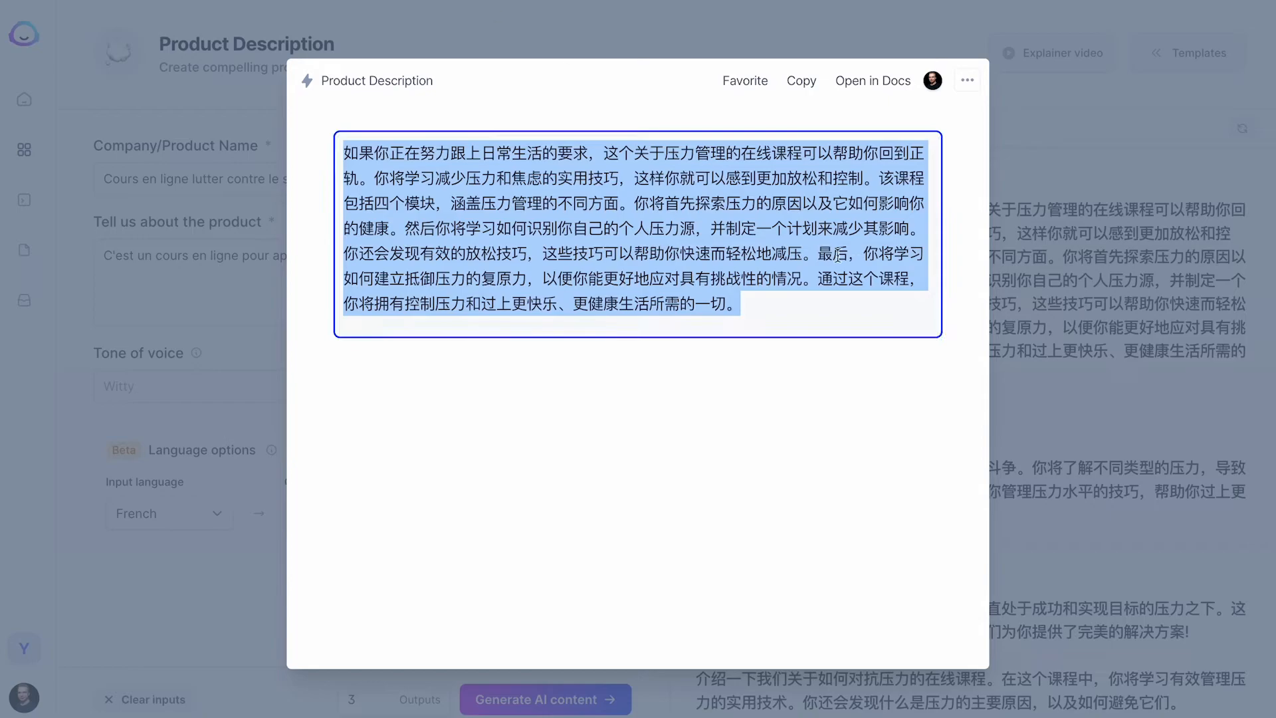
pyautogui.click(615, 31)
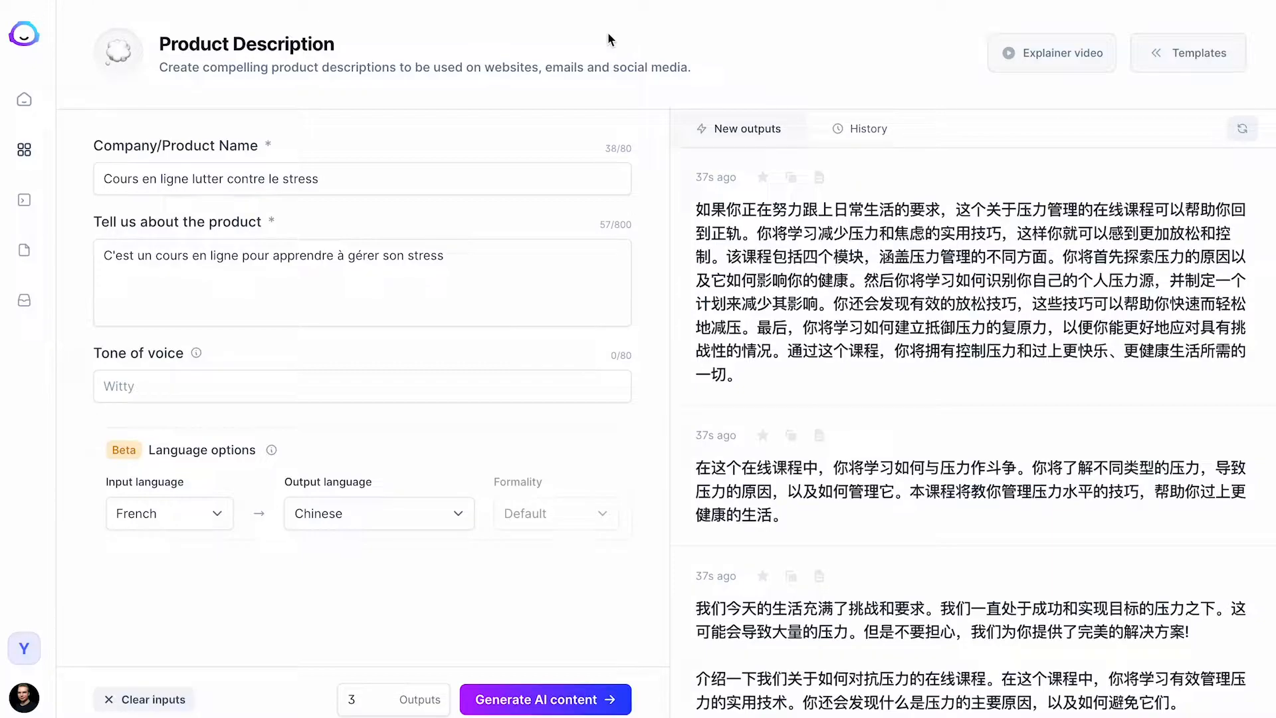
# Start a new document from the Documents template using the blog post workflow.
pyautogui.click(24, 150)
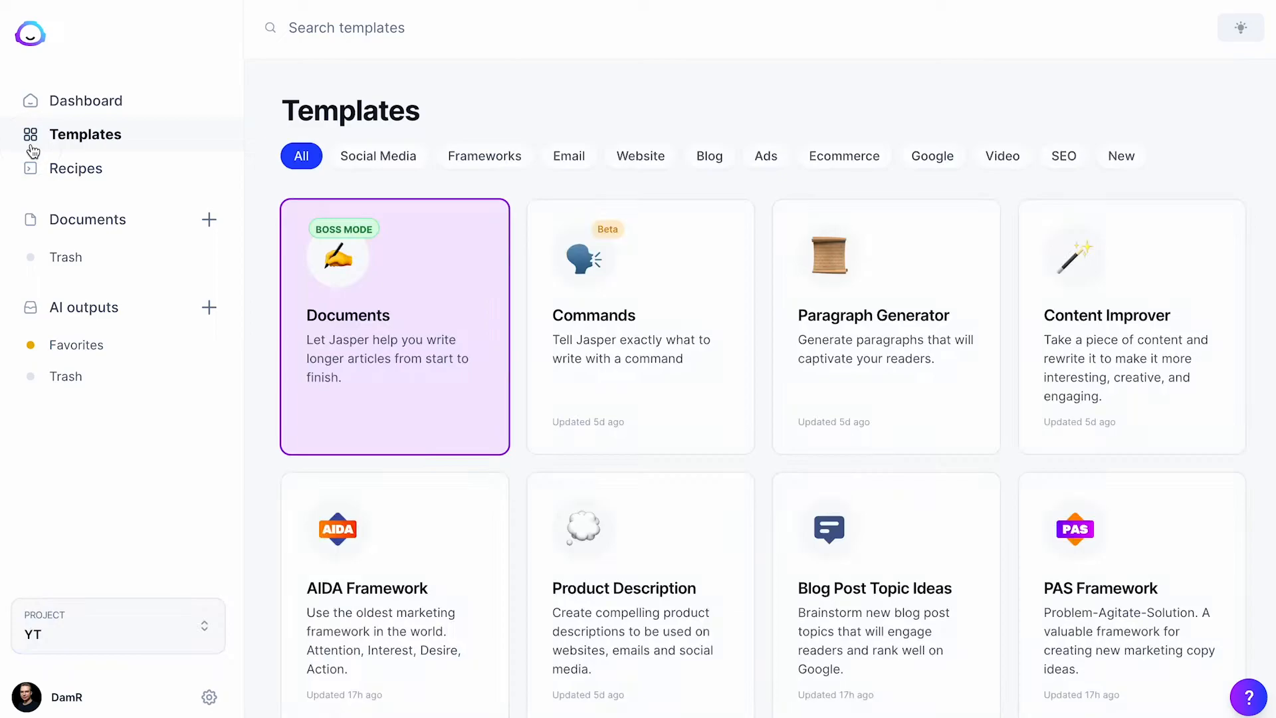
pyautogui.click(413, 366)
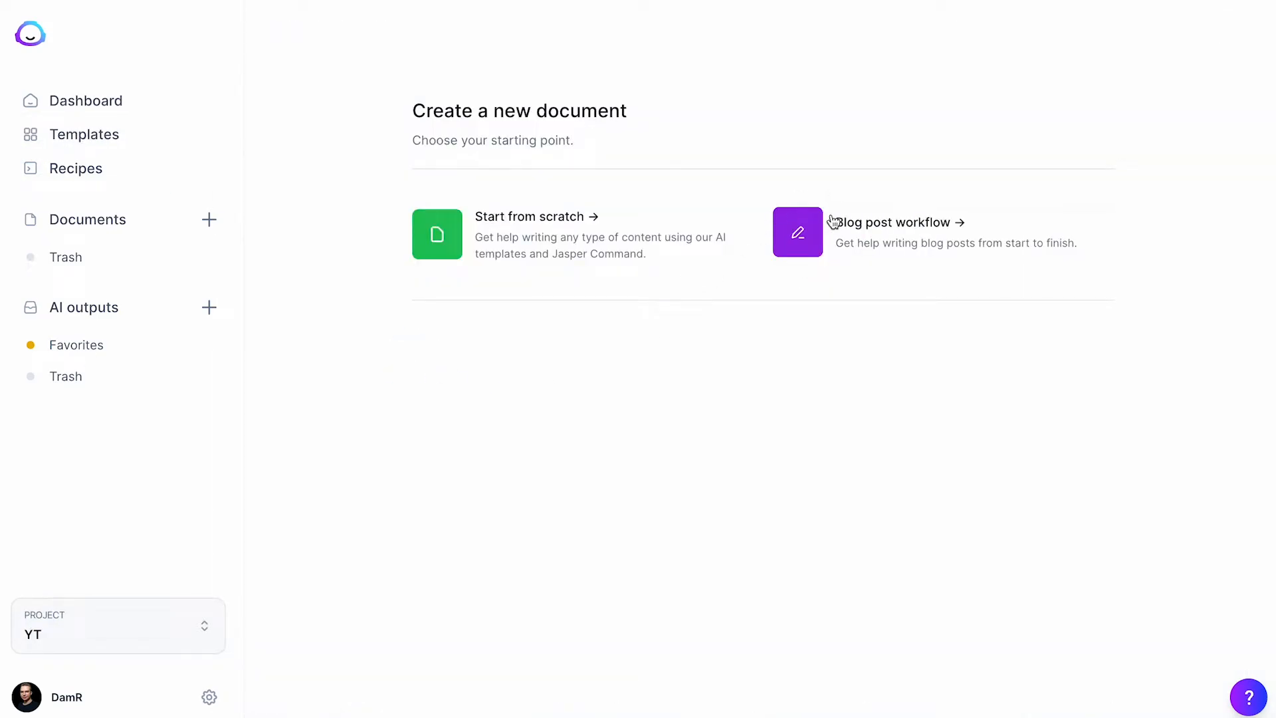
pyautogui.click(885, 248)
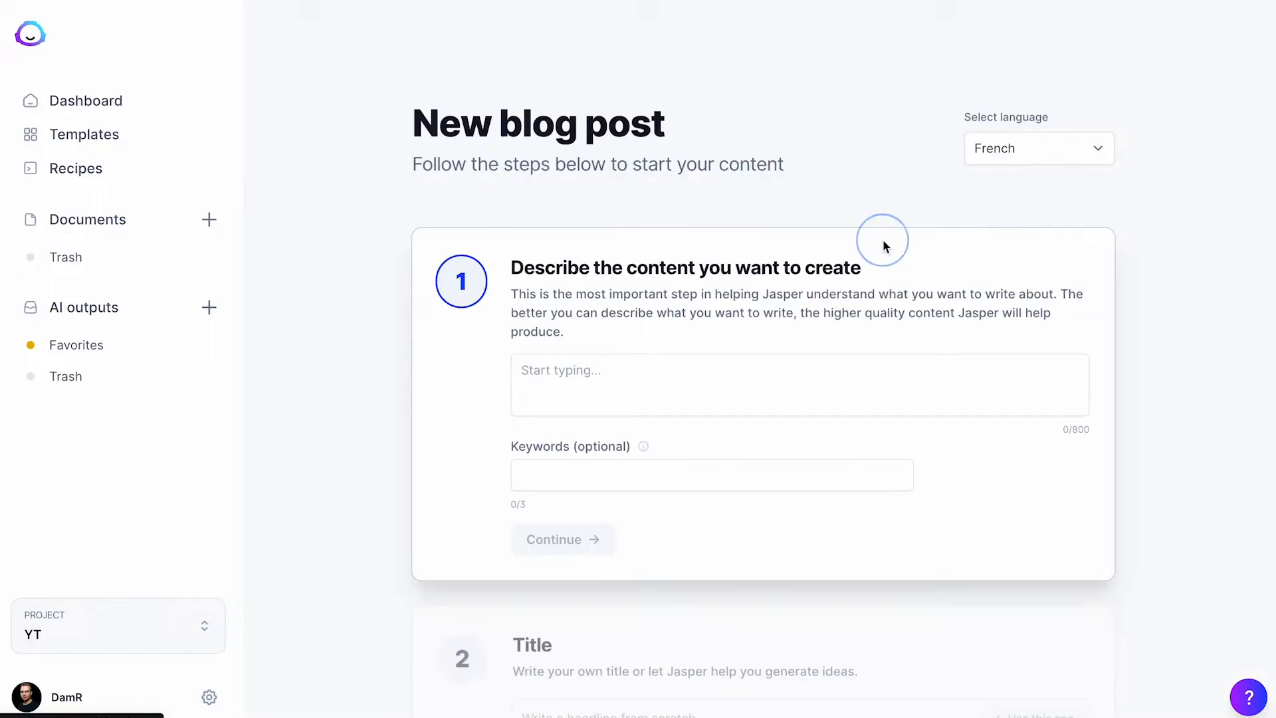
# Describe the blog post as "Article de blog sur les ours polaire", keep French as the language and continue to the title stage.
pyautogui.click(567, 388)
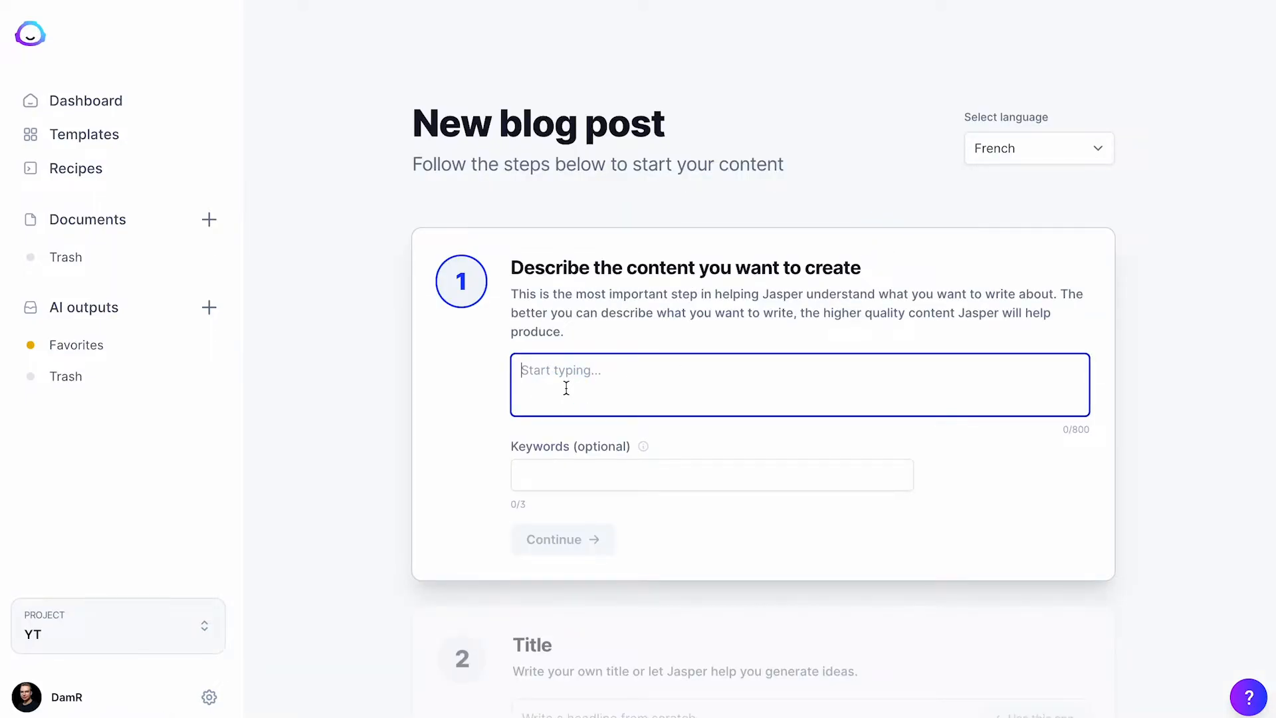
pyautogui.write('Article de blog sur les ours polaire')
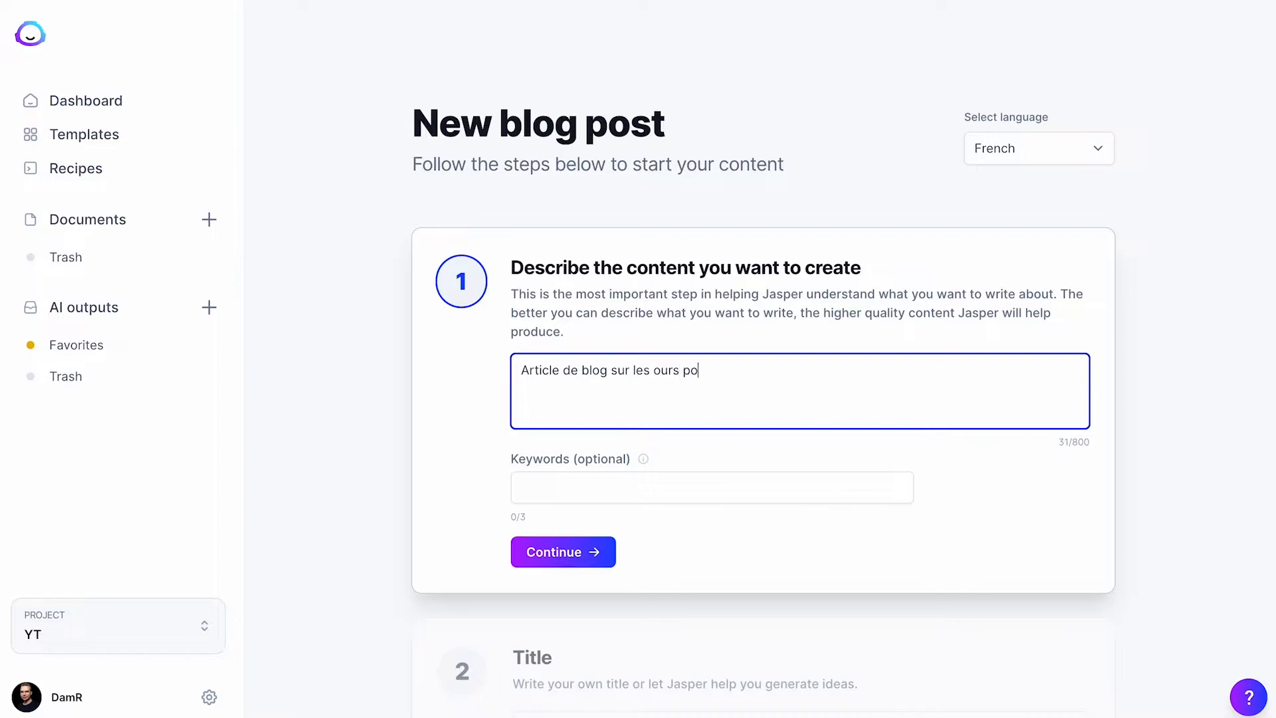
pyautogui.click(1060, 148)
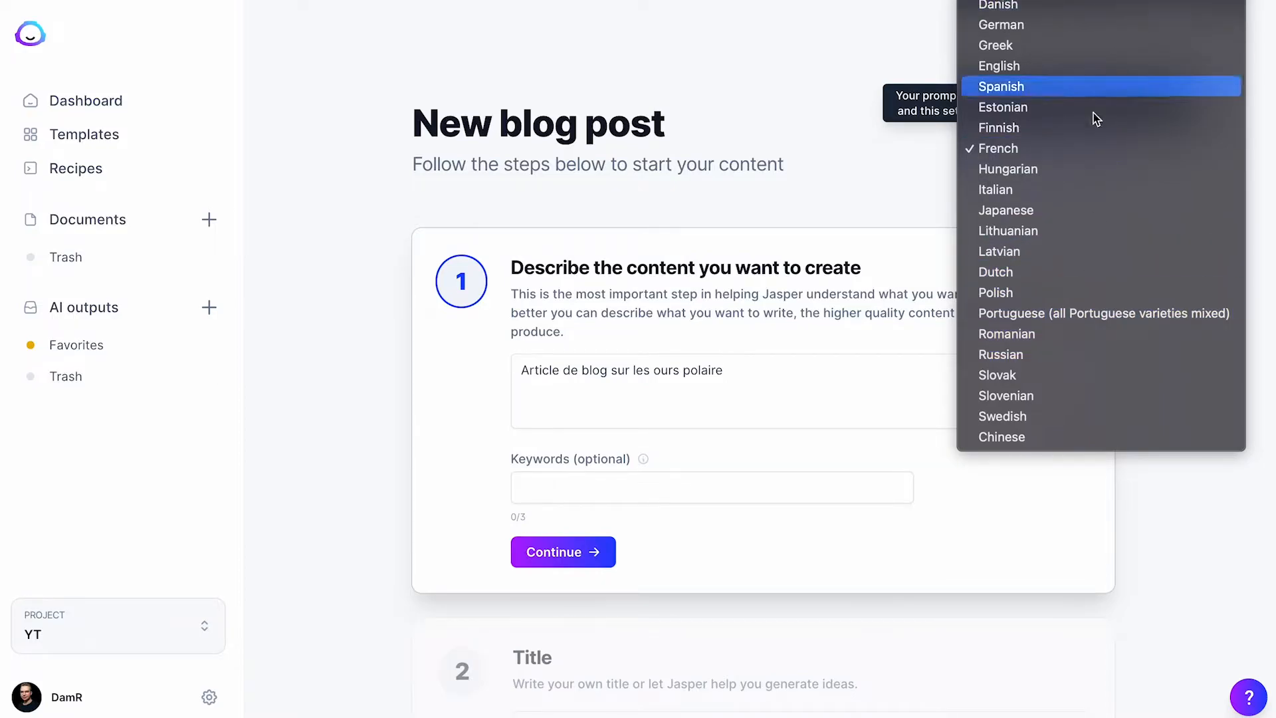
pyautogui.click(1042, 148)
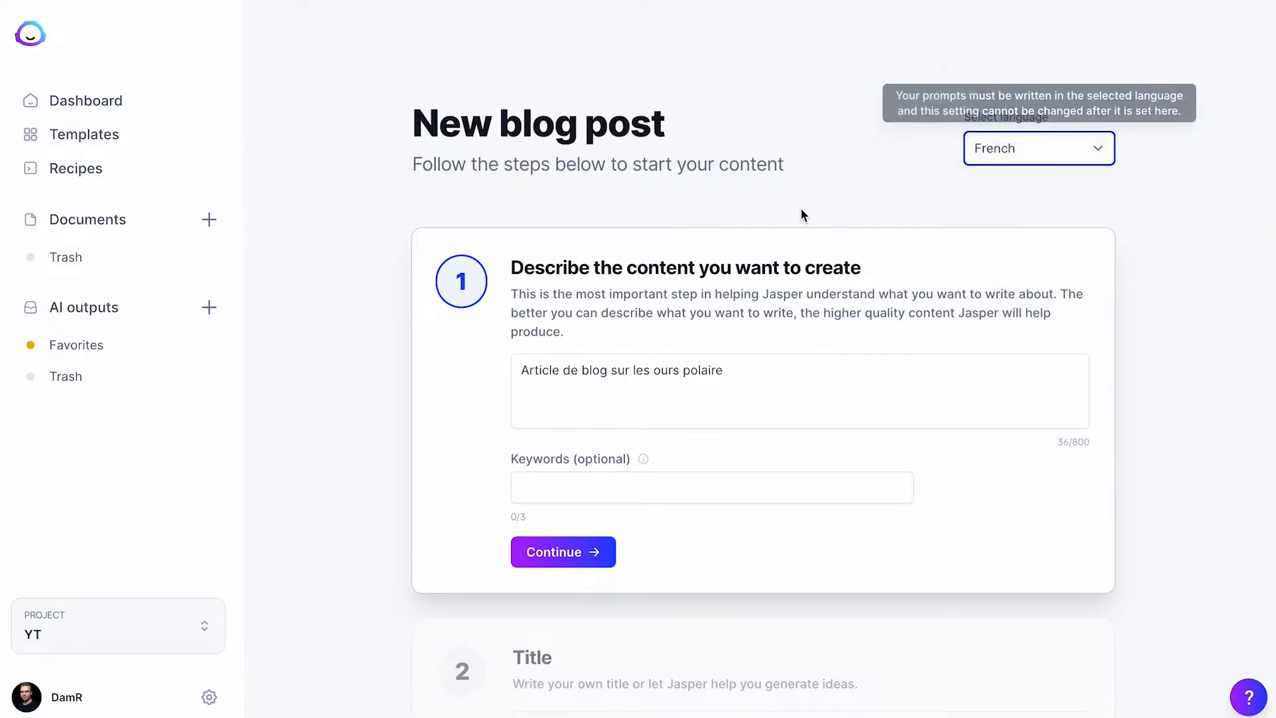
pyautogui.click(592, 552)
# Generate title ideas and use "10 faits amusants sur les ours polaires" as the blog post title.
pyautogui.click(549, 422)
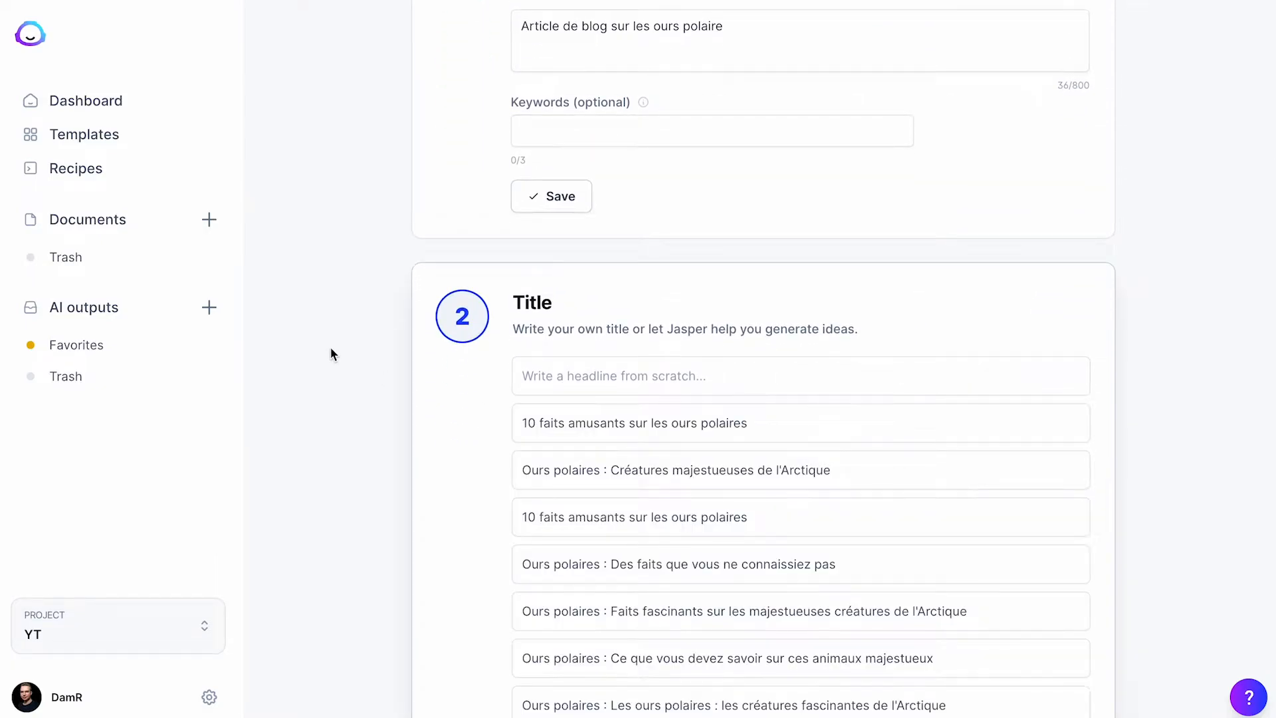
pyautogui.scroll(-2, 331, 354)
pyautogui.click(751, 322)
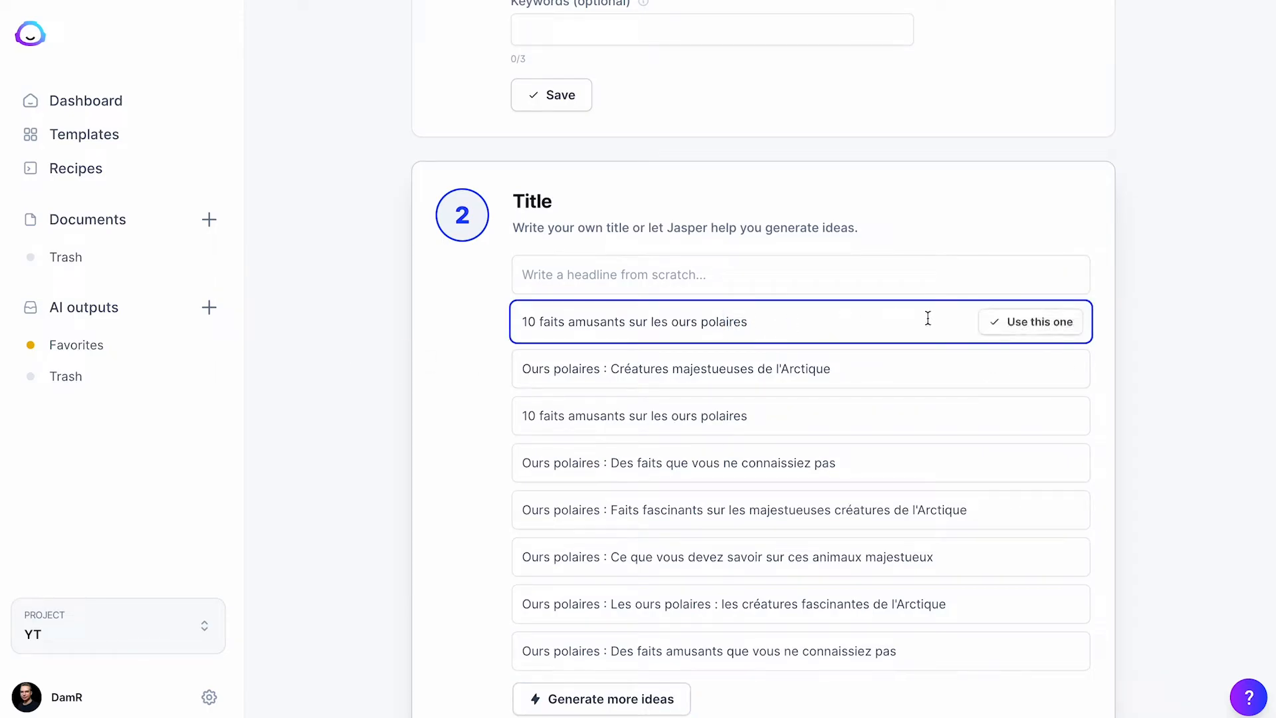
pyautogui.click(1060, 321)
# Generate intro paragraph ideas and use the first suggestion, which ends with the impact of climate change on polar bear populations.
pyautogui.click(556, 465)
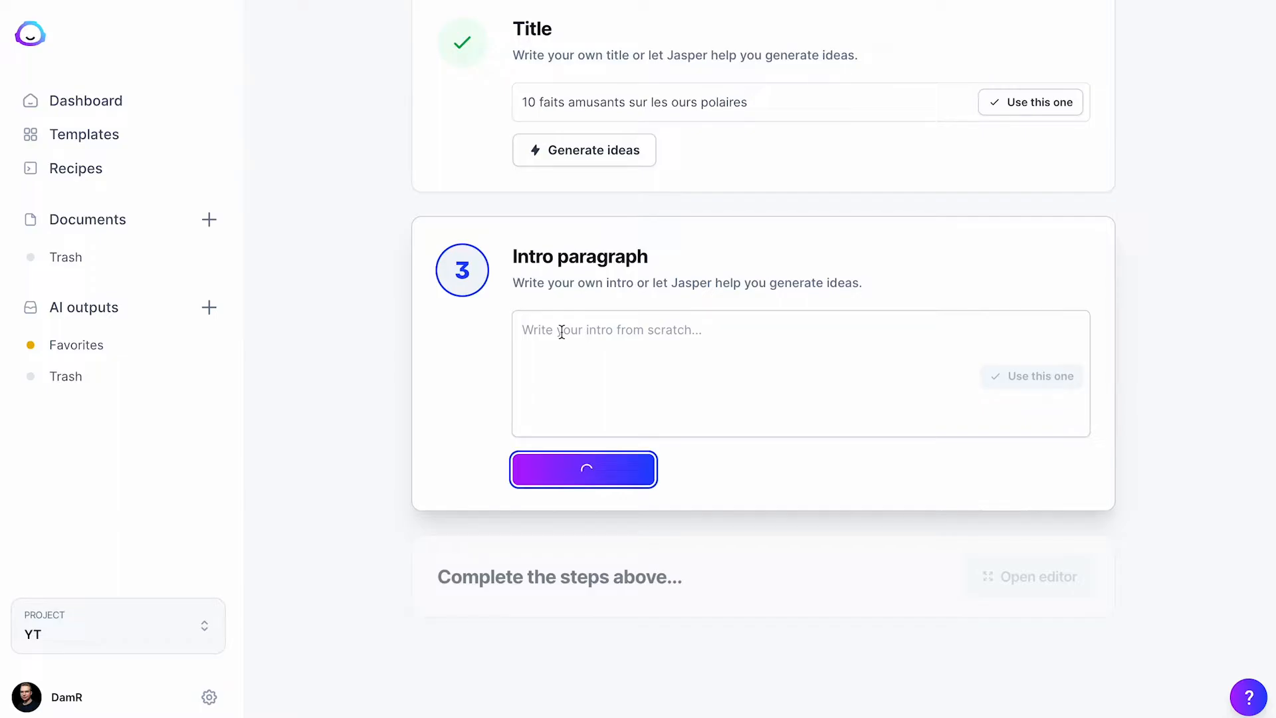
pyautogui.scroll(-3, 561, 337)
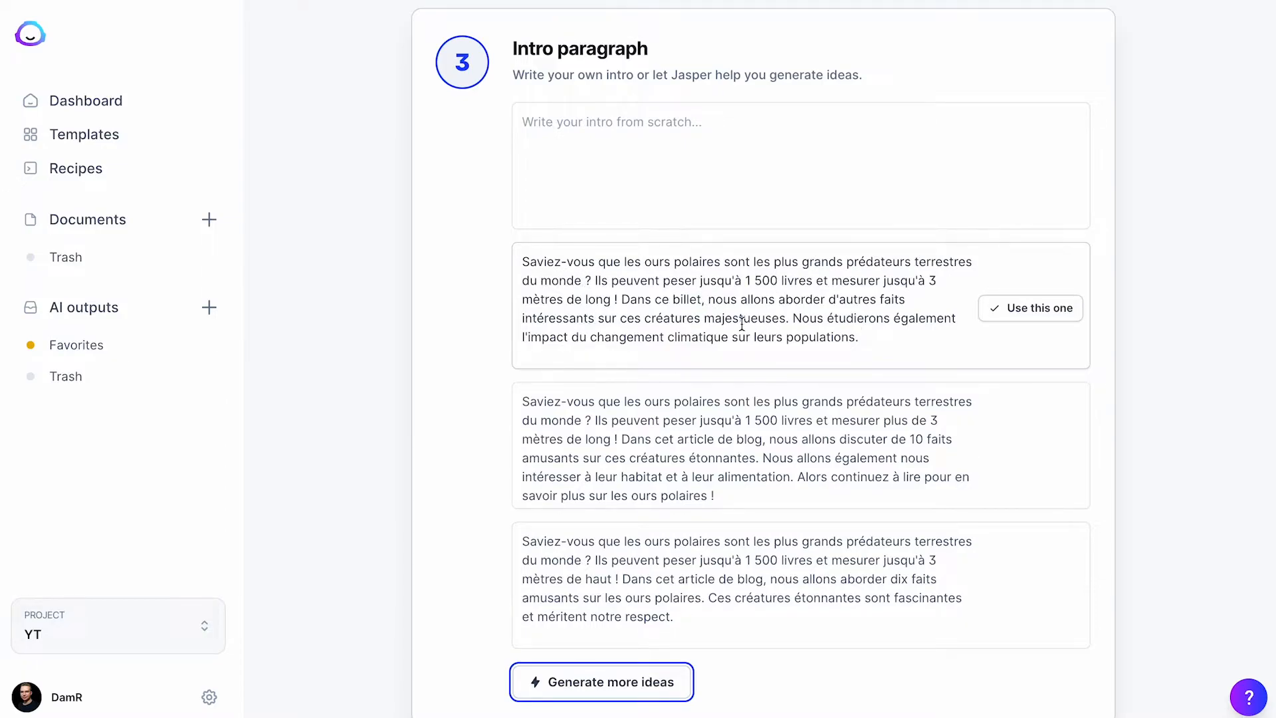
pyautogui.scroll(-1, 730, 336)
pyautogui.click(595, 402)
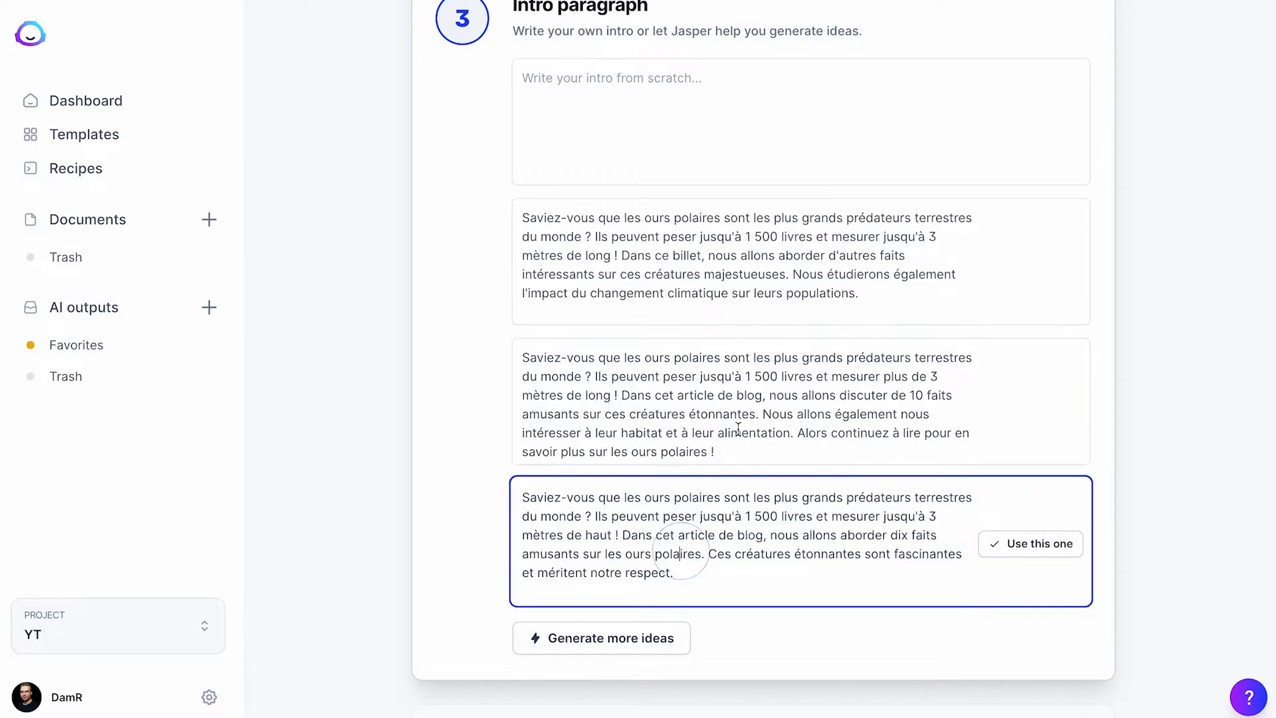
pyautogui.click(901, 273)
pyautogui.click(1032, 266)
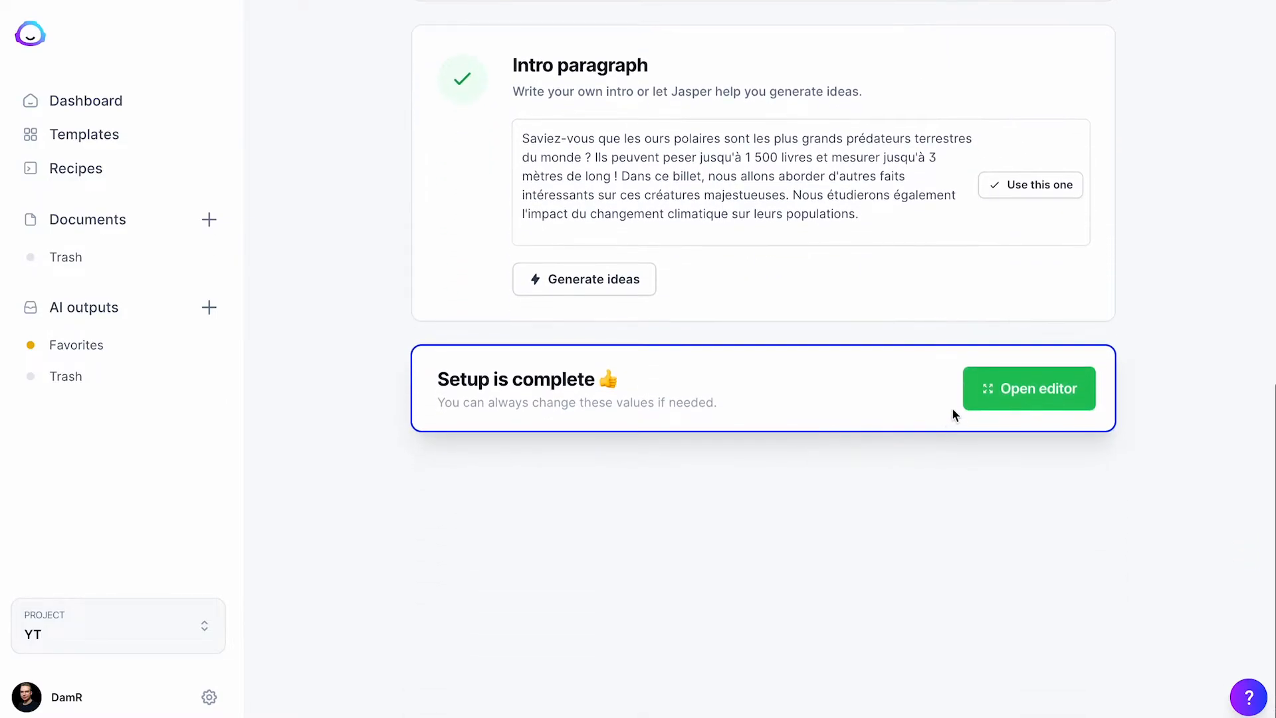
# Open the blog post in the editor and add two line breaks after the intro paragraph.
pyautogui.click(1033, 392)
pyautogui.click(855, 231)
pyautogui.press('Return')
pyautogui.press('Return')
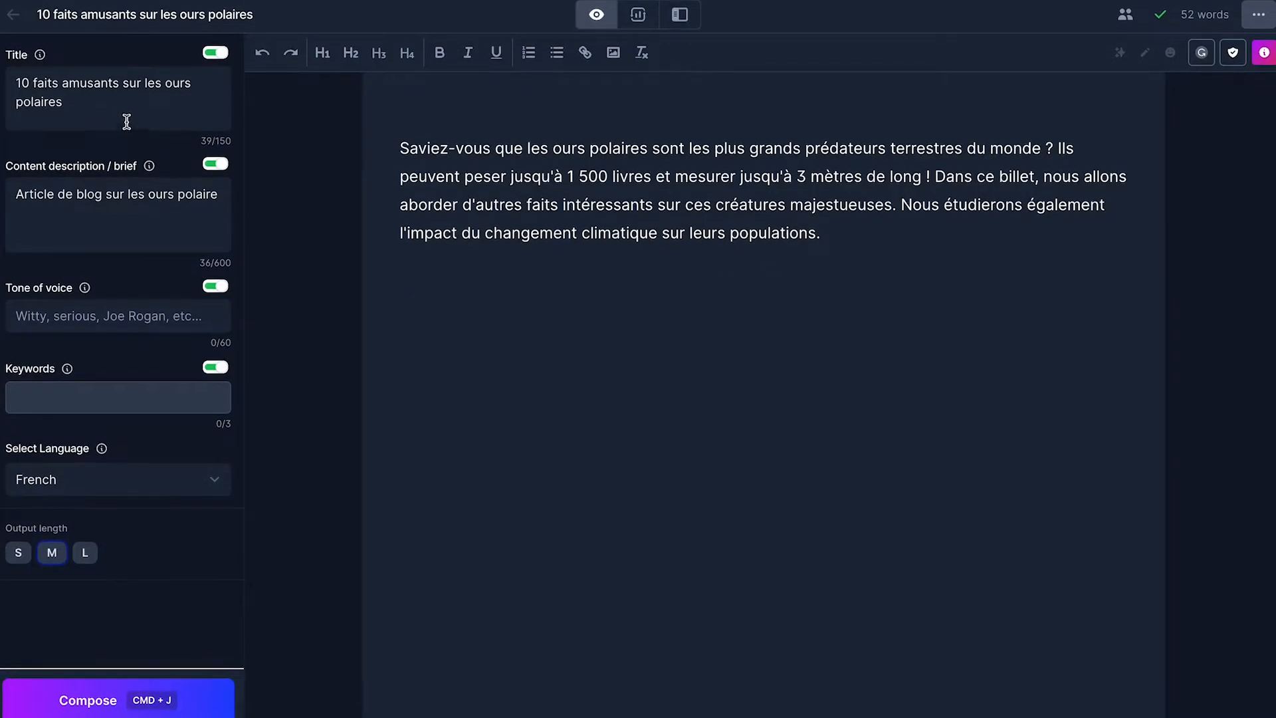
# Copy the document title and paste it as the topic in the Blog Post Outline template, replacing the existing text.
pyautogui.moveTo(123, 114); pyautogui.dragTo(1, 79)
pyautogui.hotkey('ctrl', 'c')
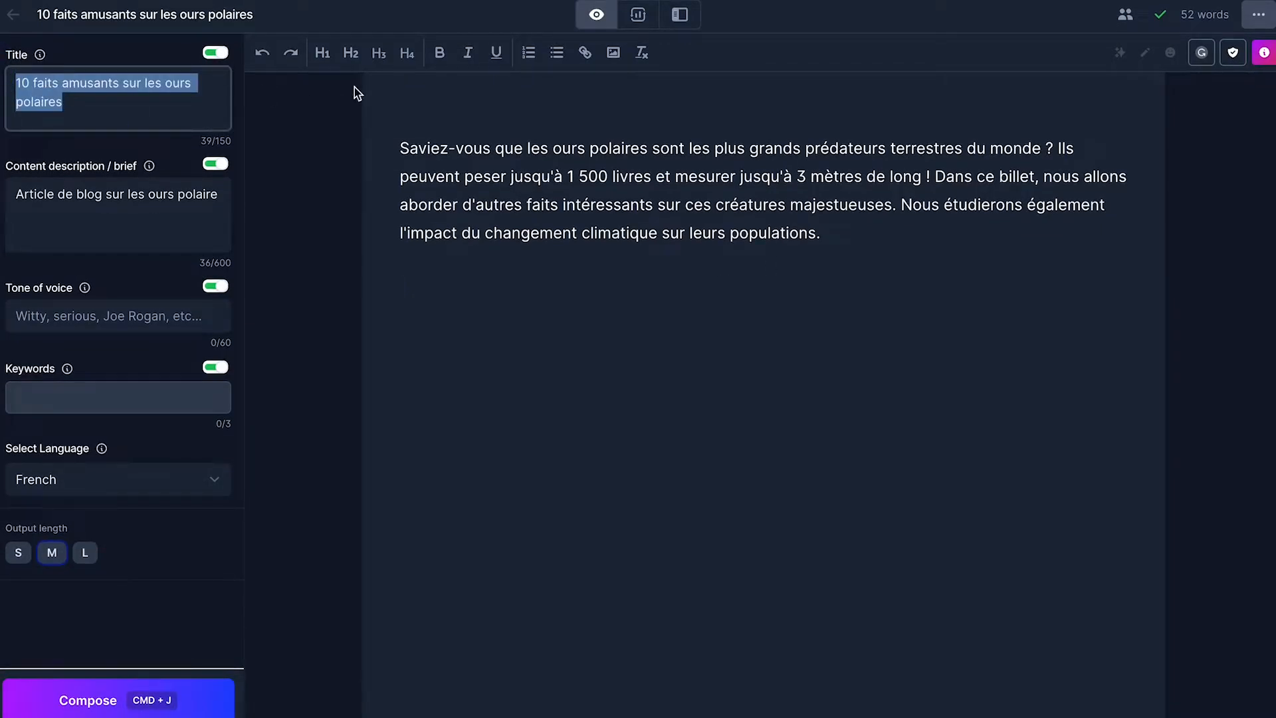
pyautogui.click(680, 14)
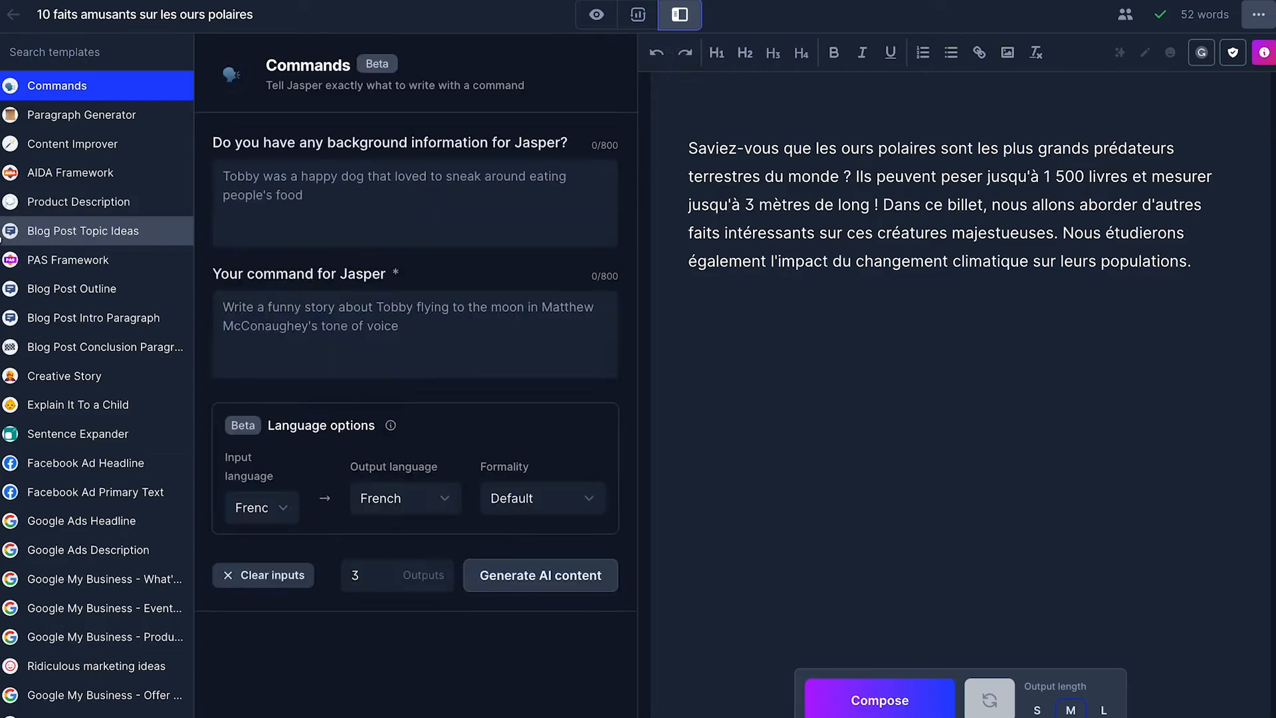
pyautogui.click(25, 284)
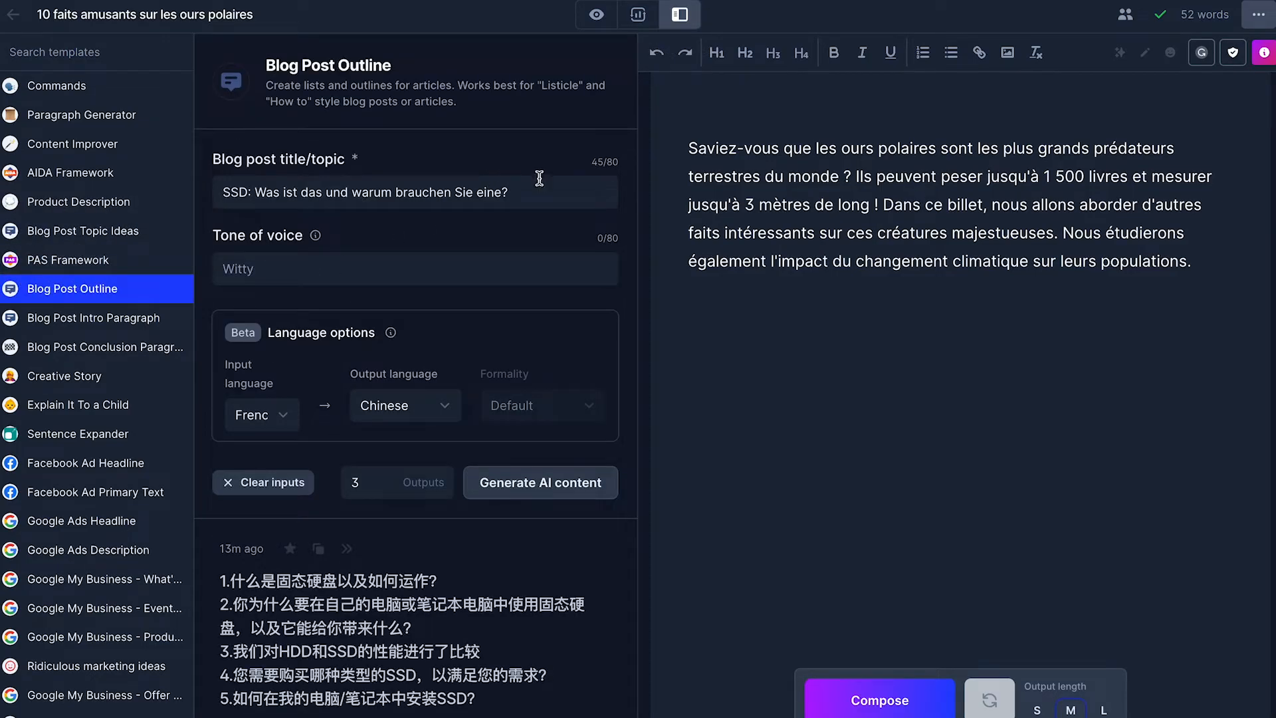
pyautogui.hotkey('ctrl', 'a')
pyautogui.hotkey('ctrl', 'v')
# Set the outline's output language to French and generate the content.
pyautogui.click(382, 408)
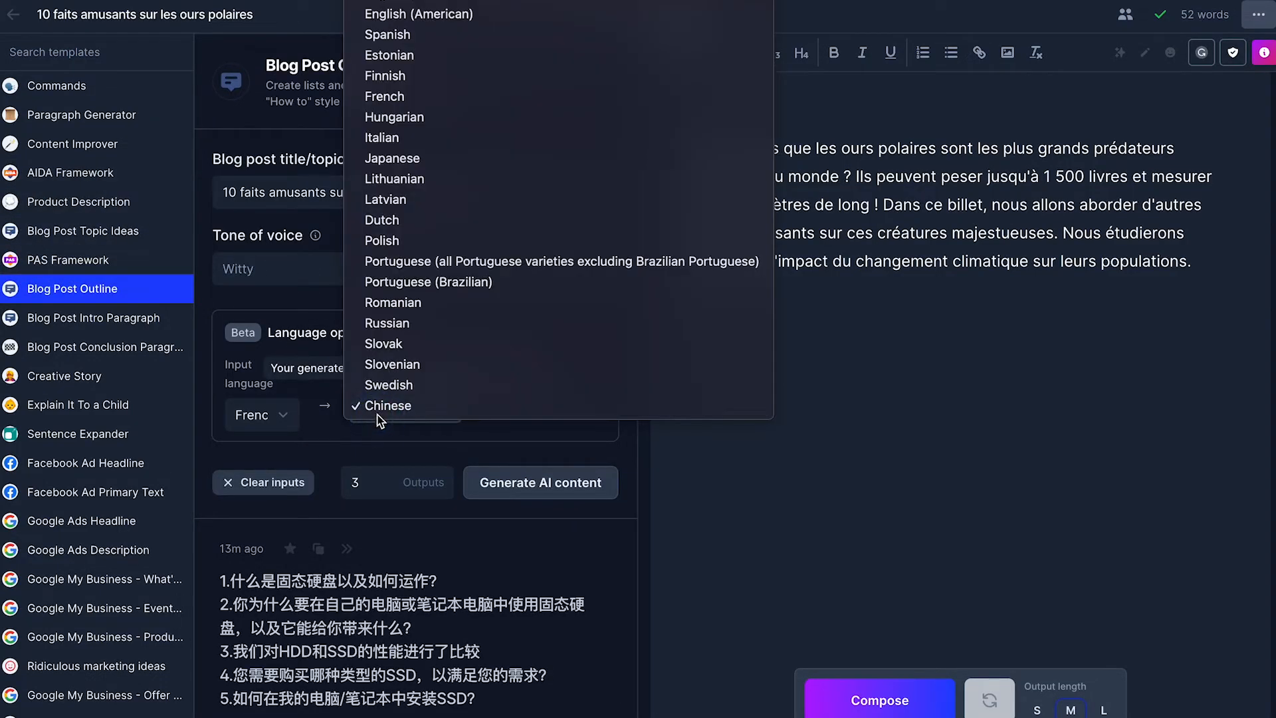
pyautogui.click(387, 76)
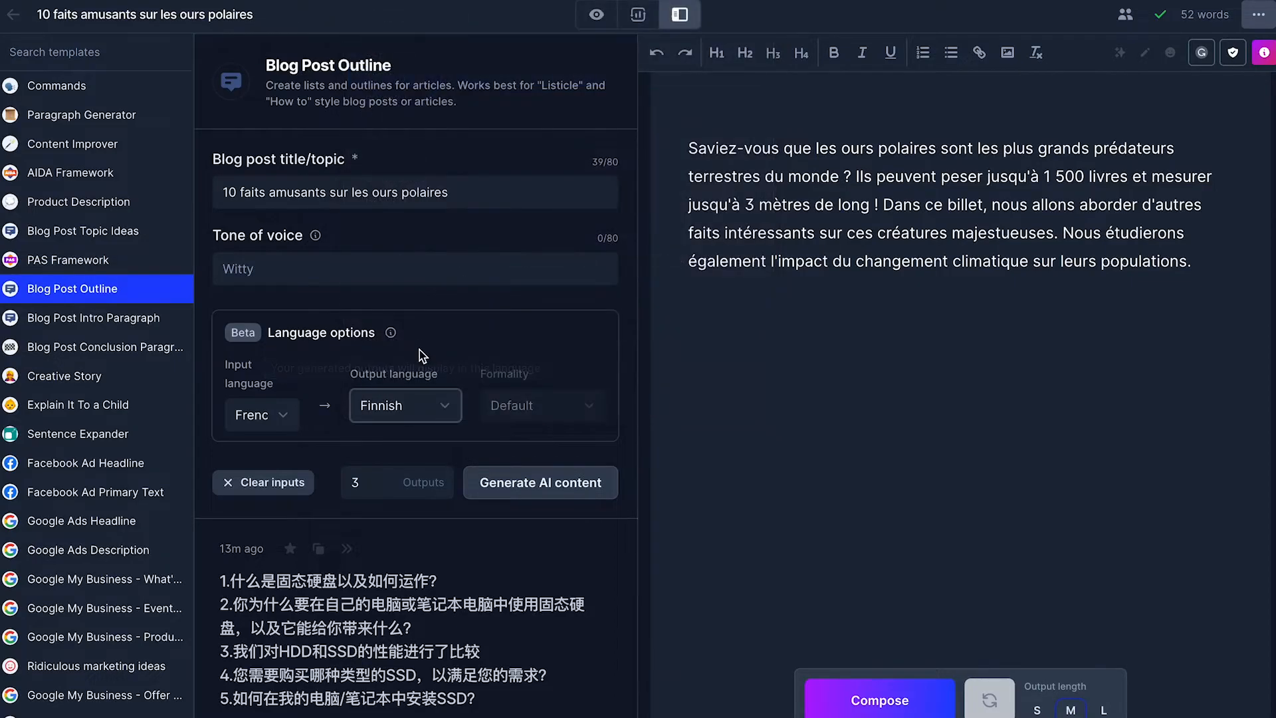
pyautogui.click(402, 392)
pyautogui.click(399, 426)
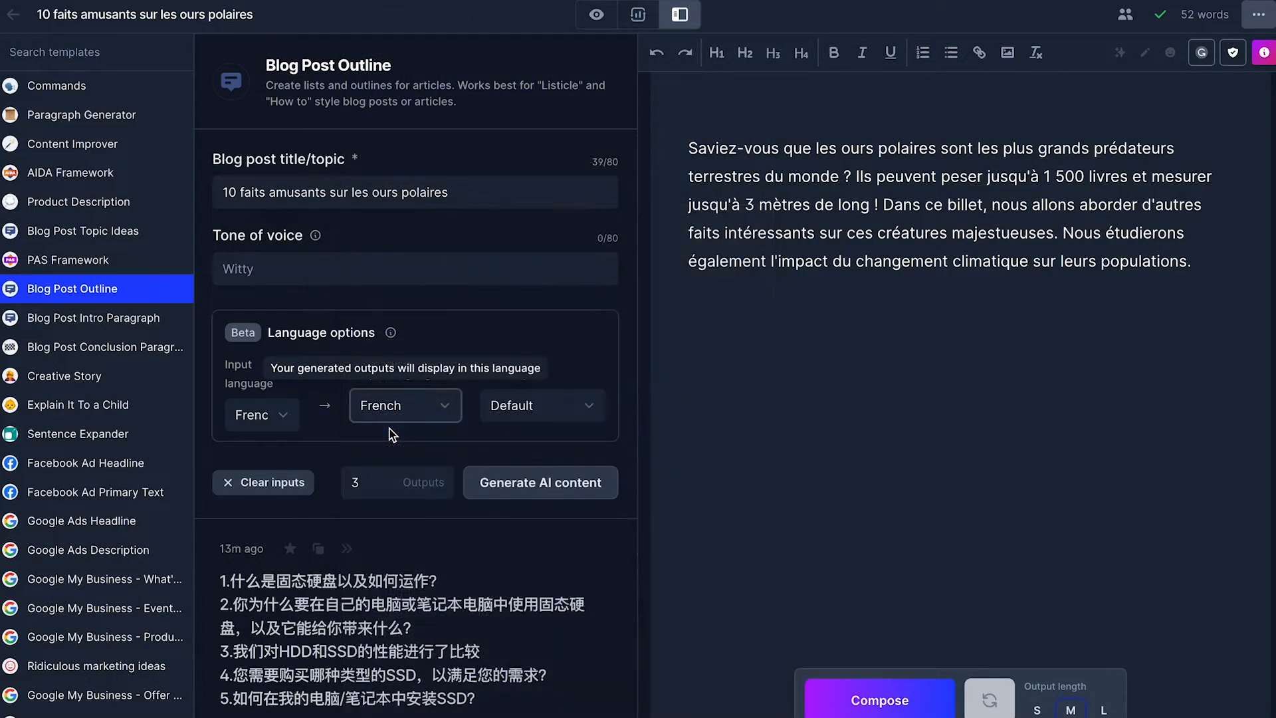
pyautogui.click(543, 497)
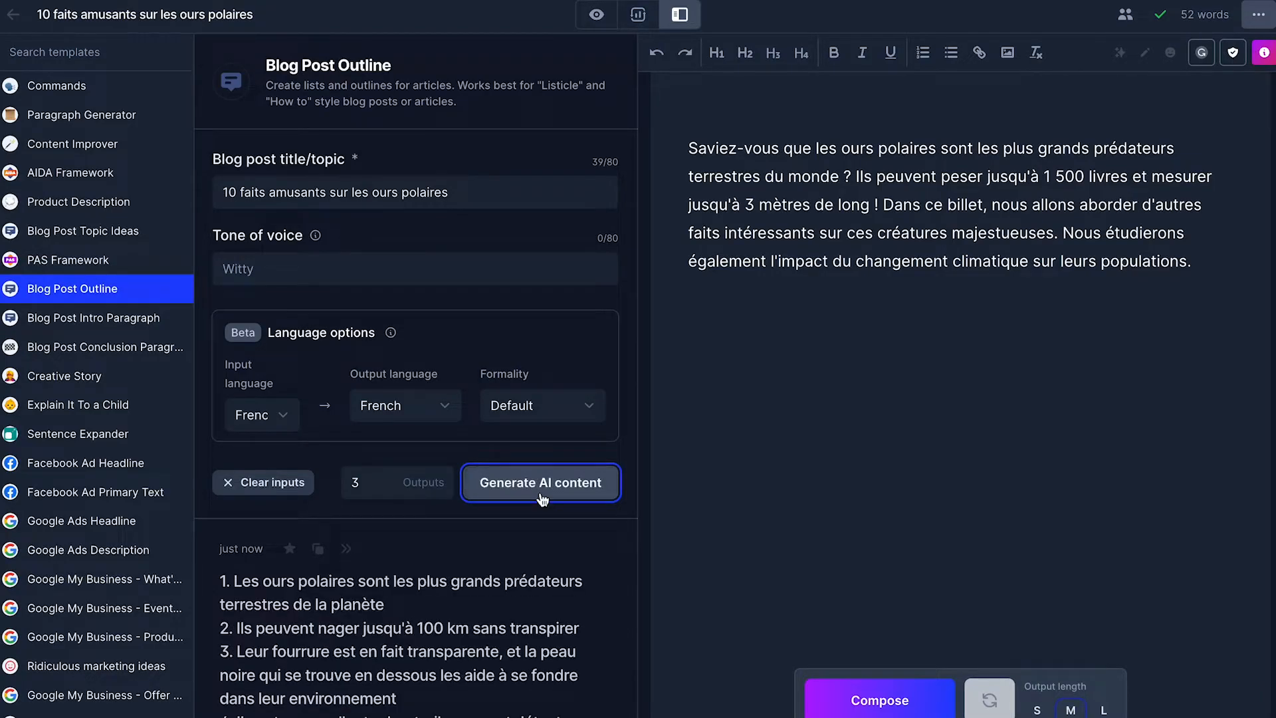
# Copy the first generated outline and paste it below the intro paragraph in the document.
pyautogui.scroll(-3, 342, 564)
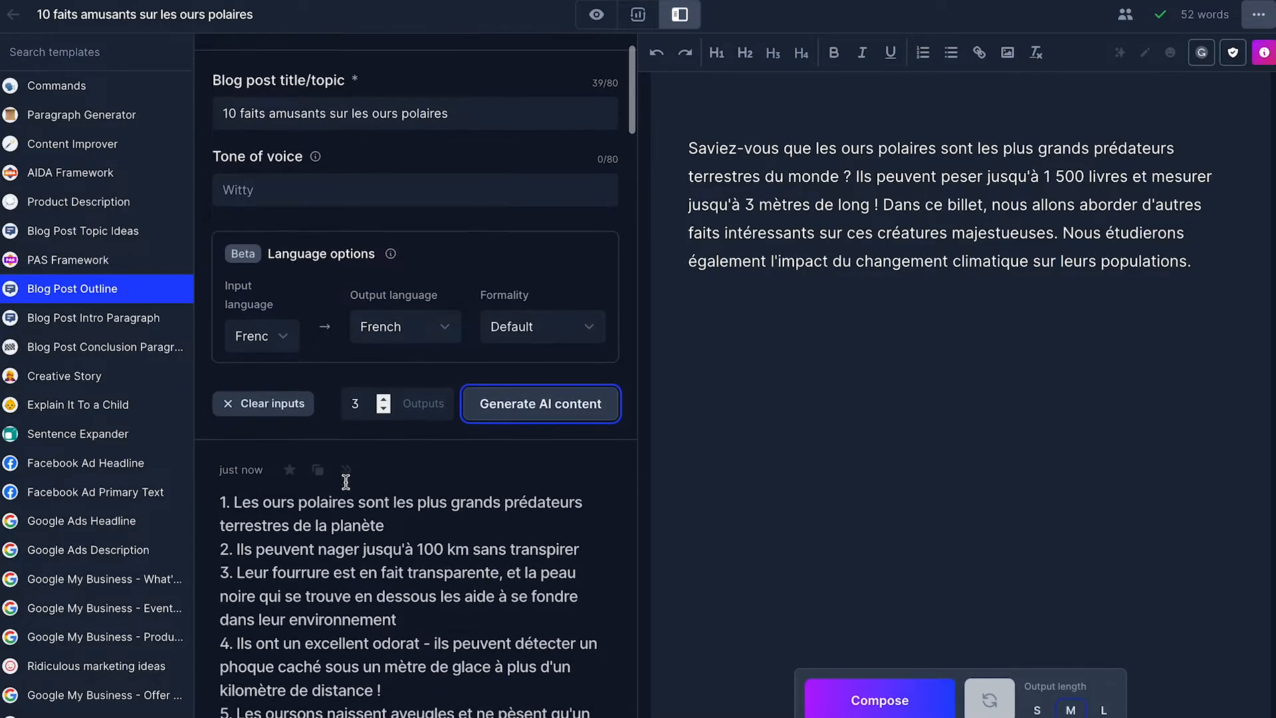
pyautogui.click(325, 538)
pyautogui.moveTo(491, 348); pyautogui.dragTo(255, 99)
pyautogui.hotkey('ctrl', 'c')
pyautogui.click(1057, 311)
pyautogui.hotkey('ctrl', 'v')
# Insert a blank line after each of outline points 1, 2 and 3 in the document.
pyautogui.click(887, 352)
pyautogui.press('Return')
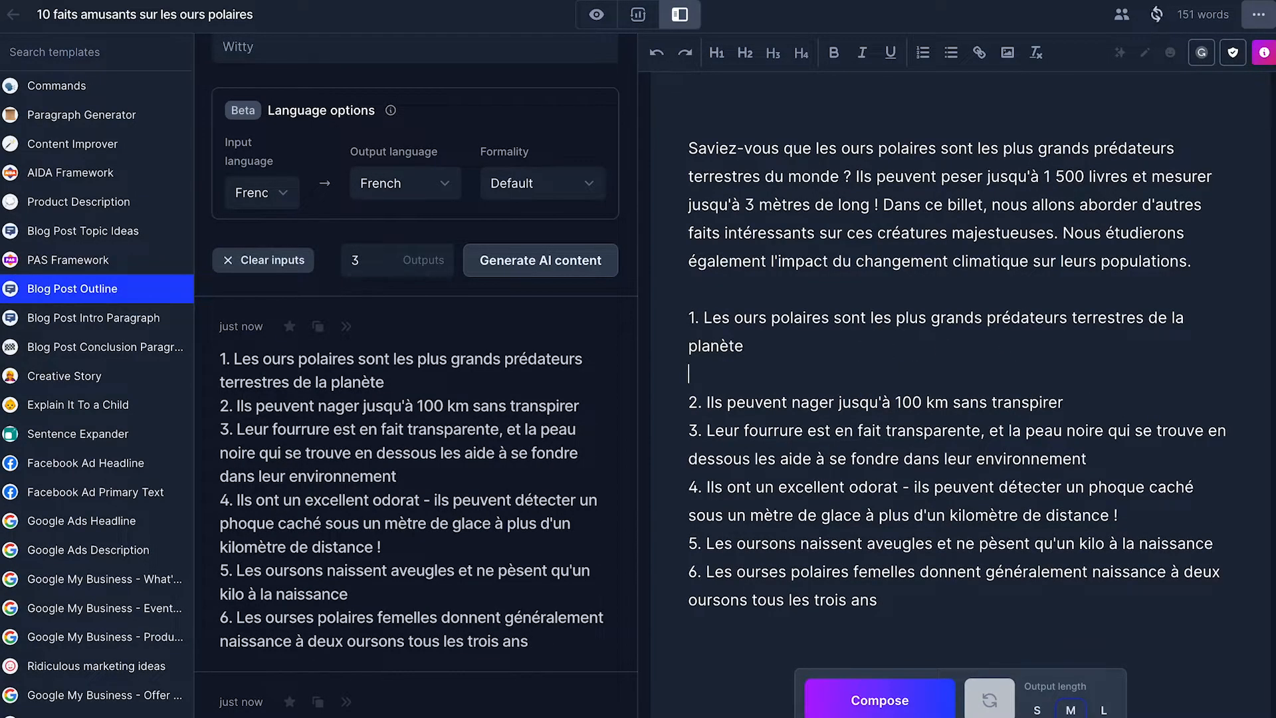
pyautogui.click(705, 320)
pyautogui.click(1090, 406)
pyautogui.press('Return')
pyautogui.click(1110, 485)
pyautogui.press('Return')
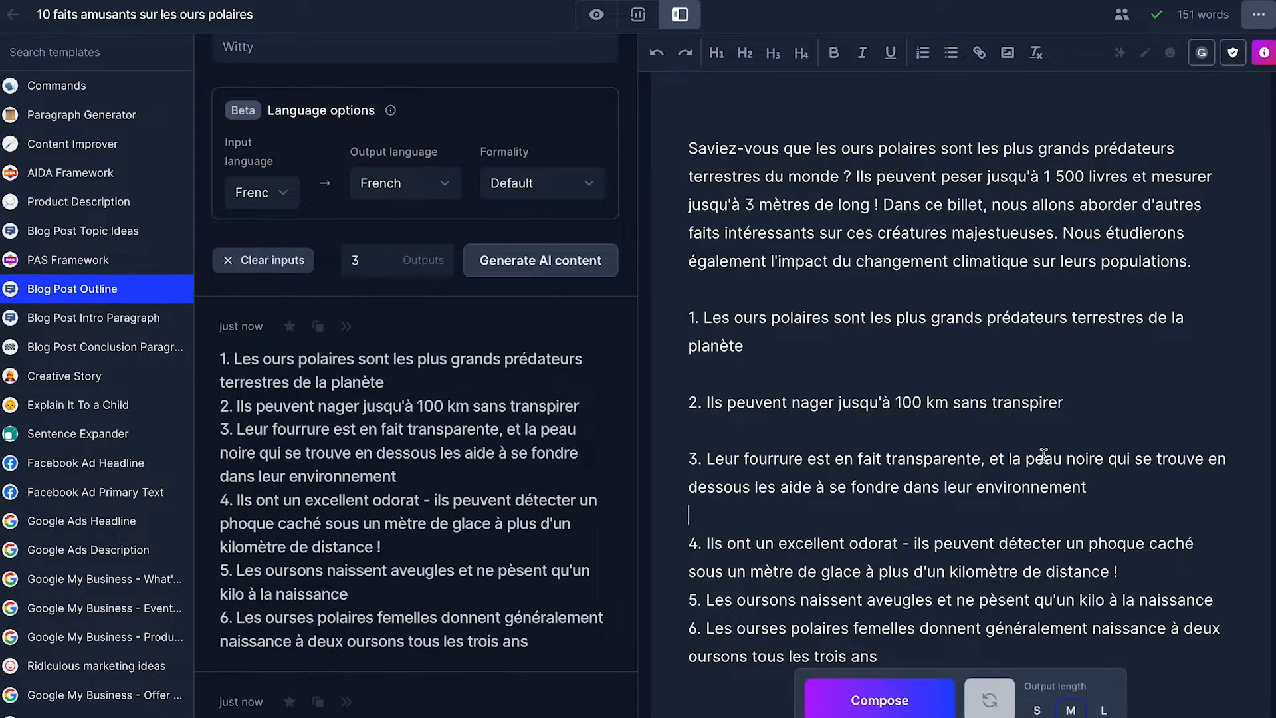
# Compose text beneath outline point 1 and delete the generated passage.
pyautogui.click(836, 336)
pyautogui.press('Return')
pyautogui.click(867, 692)
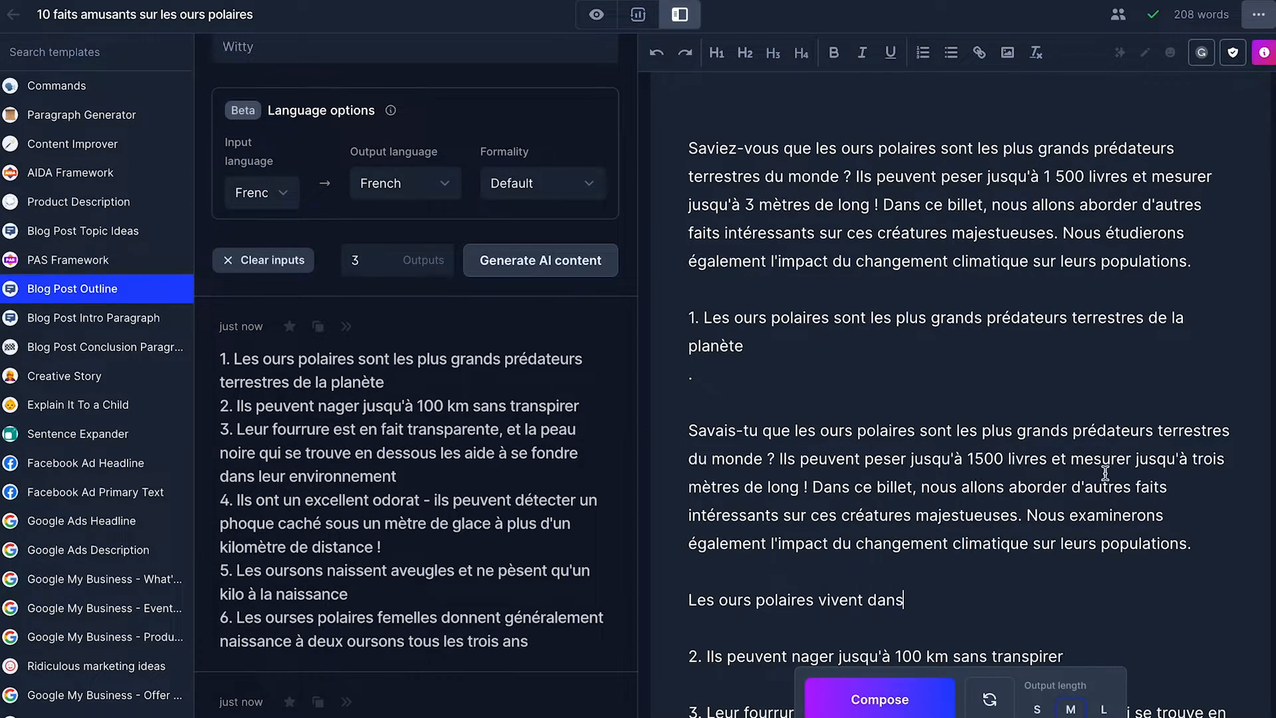
pyautogui.moveTo(926, 605); pyautogui.dragTo(525, 390)
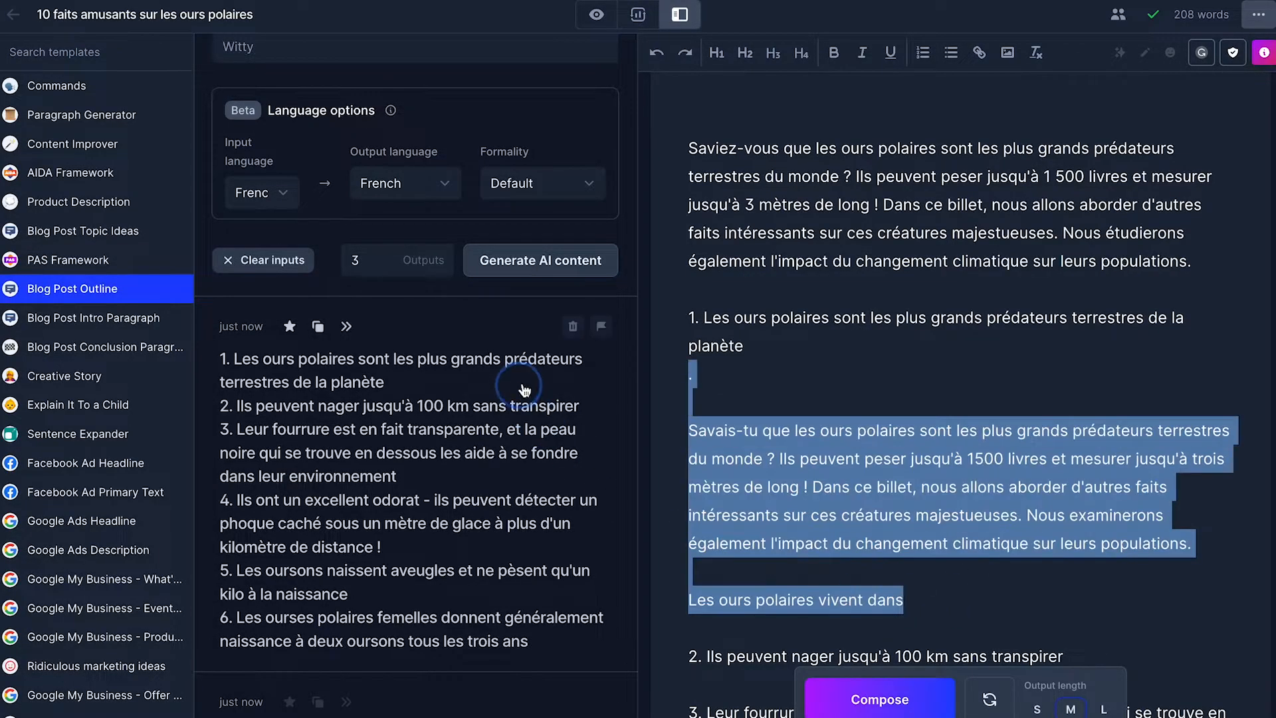
pyautogui.press('BackSpace')
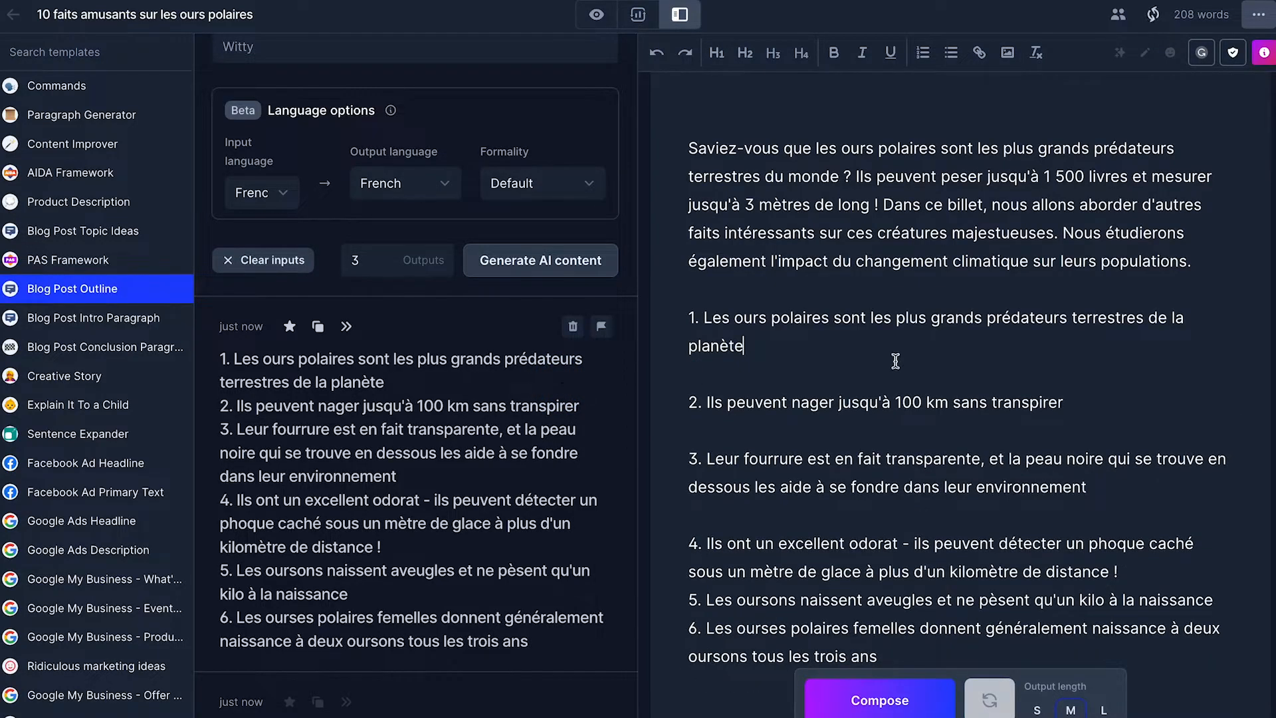
# Insert a blank line after each of outline points 4 and 5 in the document.
pyautogui.scroll(-1, 1156, 511)
pyautogui.click(1144, 545)
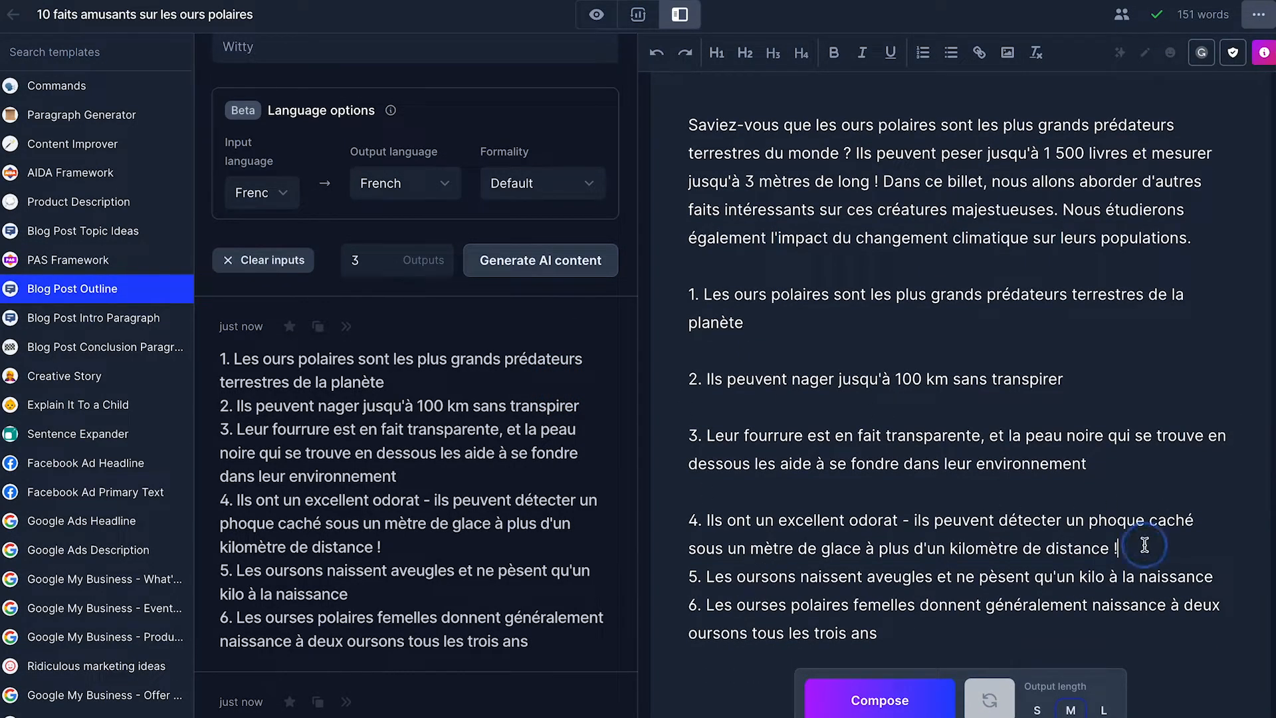
pyautogui.press('Return')
pyautogui.click(1244, 602)
pyautogui.press('Return')
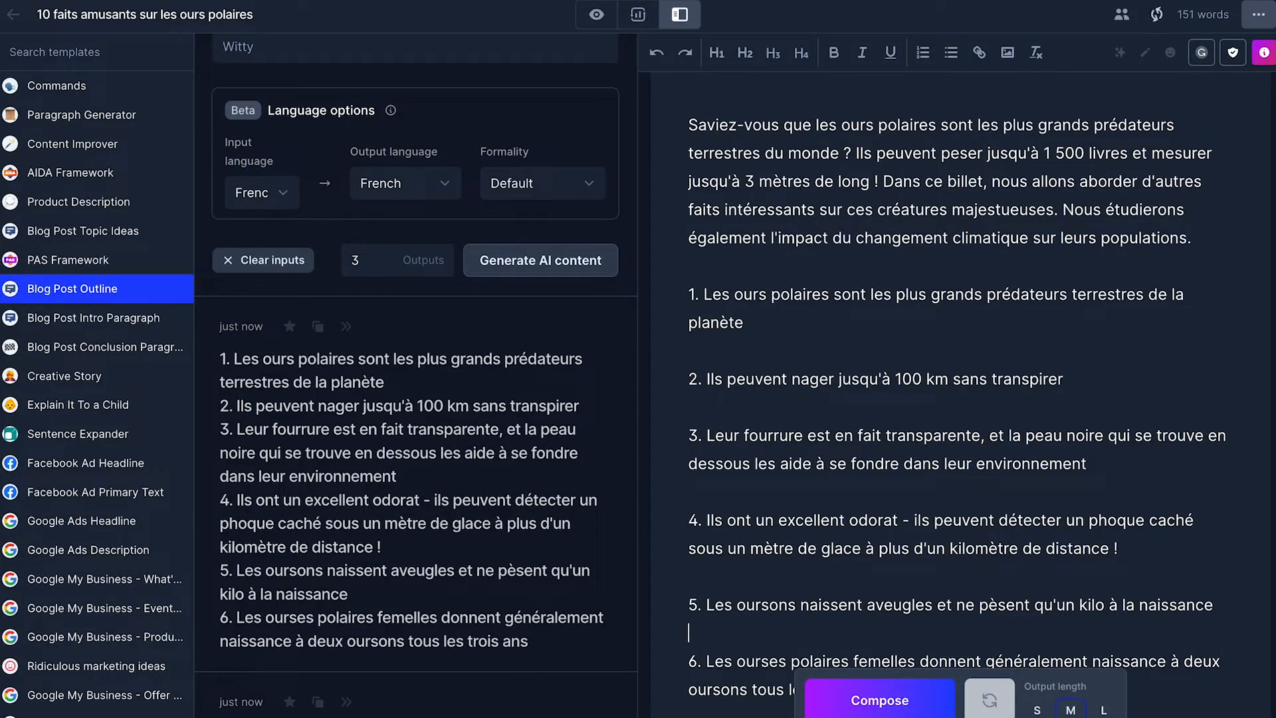
pyautogui.scroll(-1, 960, 395)
pyautogui.scroll(2, 960, 394)
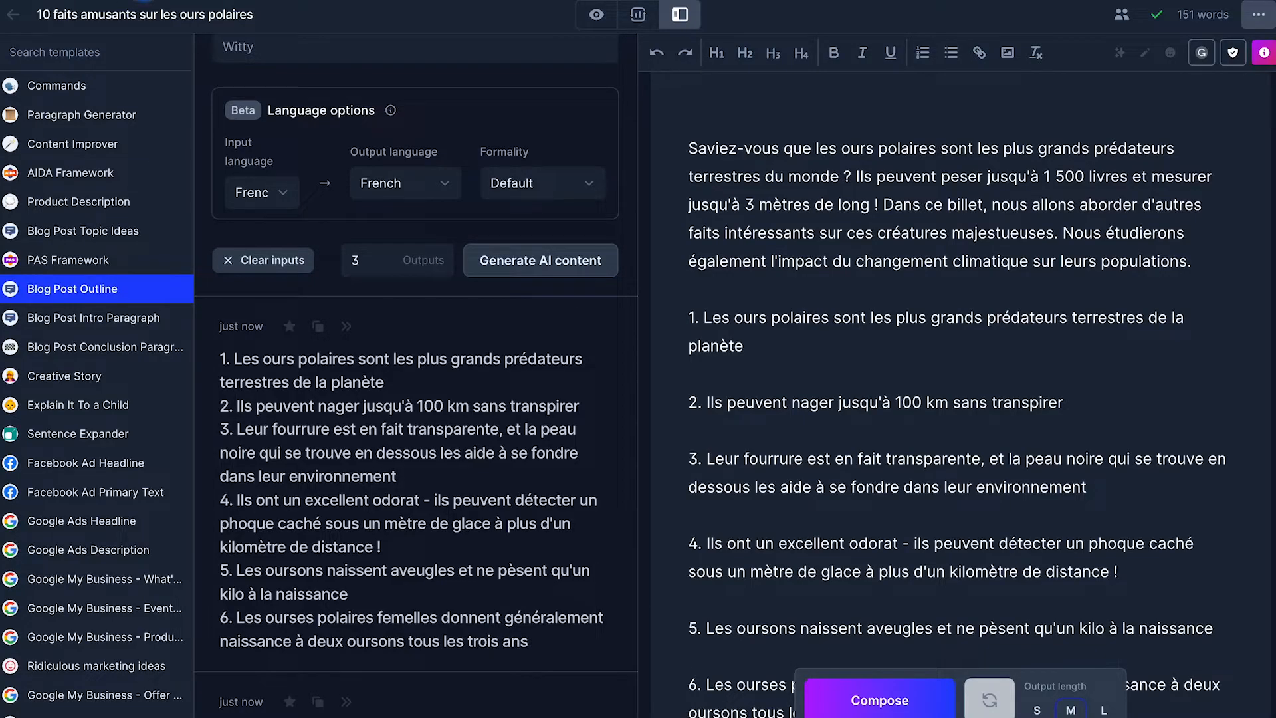
# Shorten the page address to jasper.ai, load the Jasper homepage and open its pricing page.
pyautogui.press('BackSpace')
pyautogui.press('BackSpace')
pyautogui.press('BackSpace')
pyautogui.press('BackSpace')
pyautogui.press('BackSpace')
pyautogui.press('BackSpace')
pyautogui.press('BackSpace')
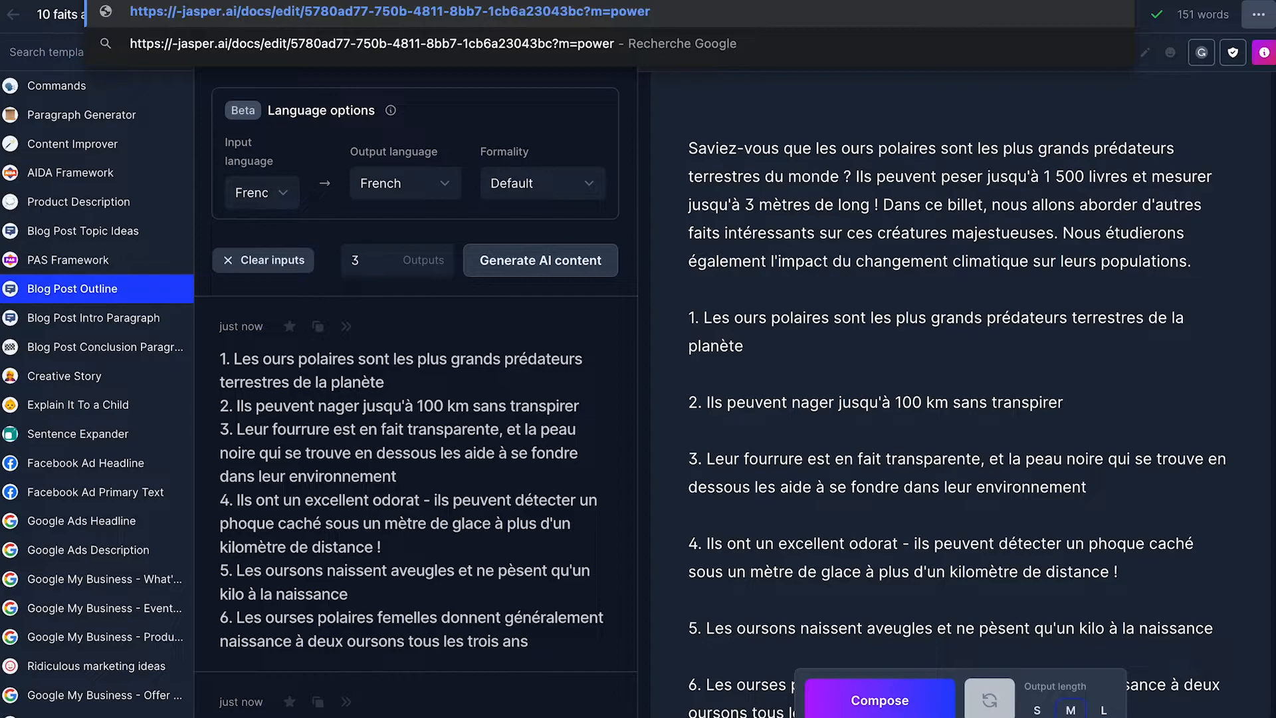
pyautogui.press('BackSpace')
pyautogui.press('BackSpace')
pyautogui.press('BackSpace')
pyautogui.press('BackSpace')
pyautogui.press('BackSpace')
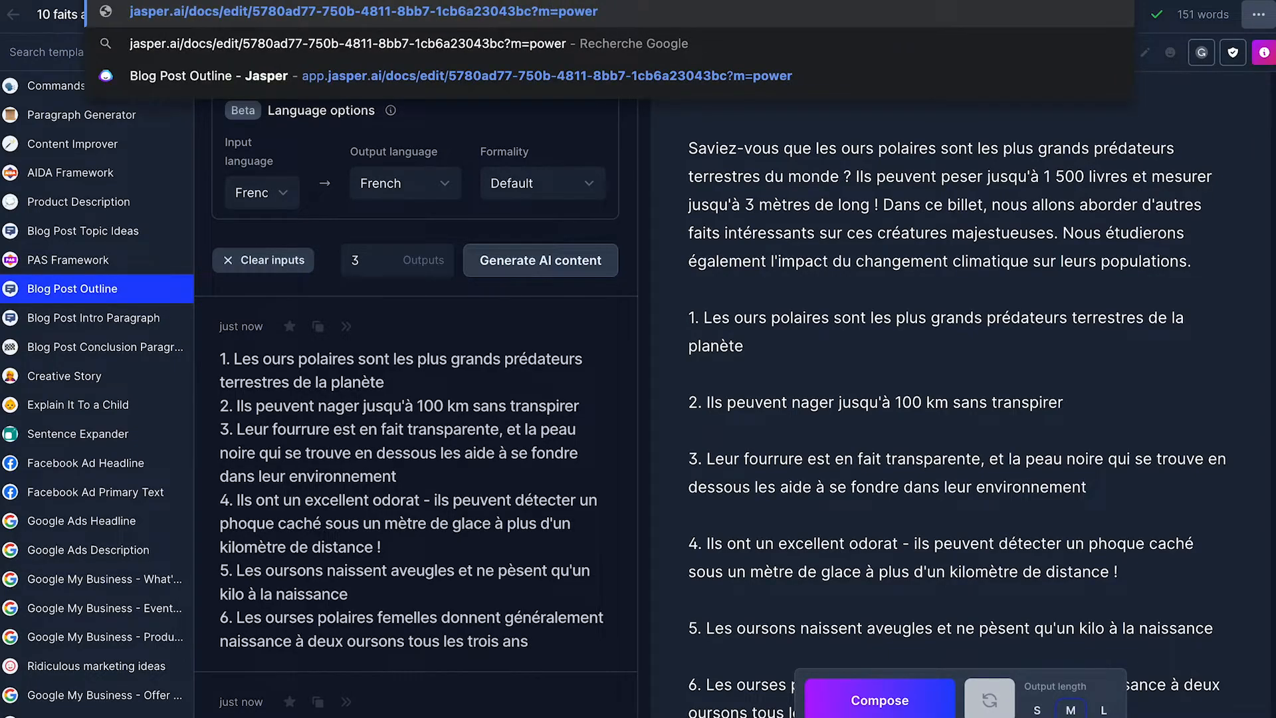
pyautogui.press('BackSpace')
pyautogui.press('BackSpace')
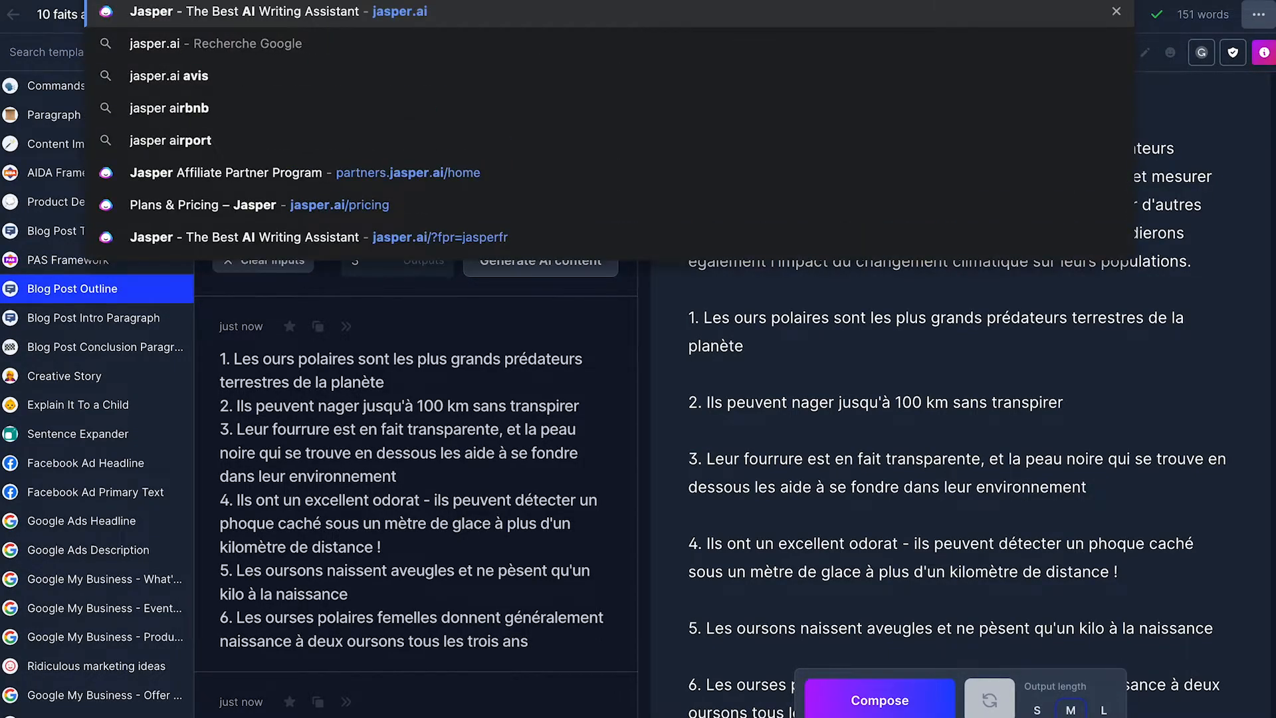
pyautogui.press('Return')
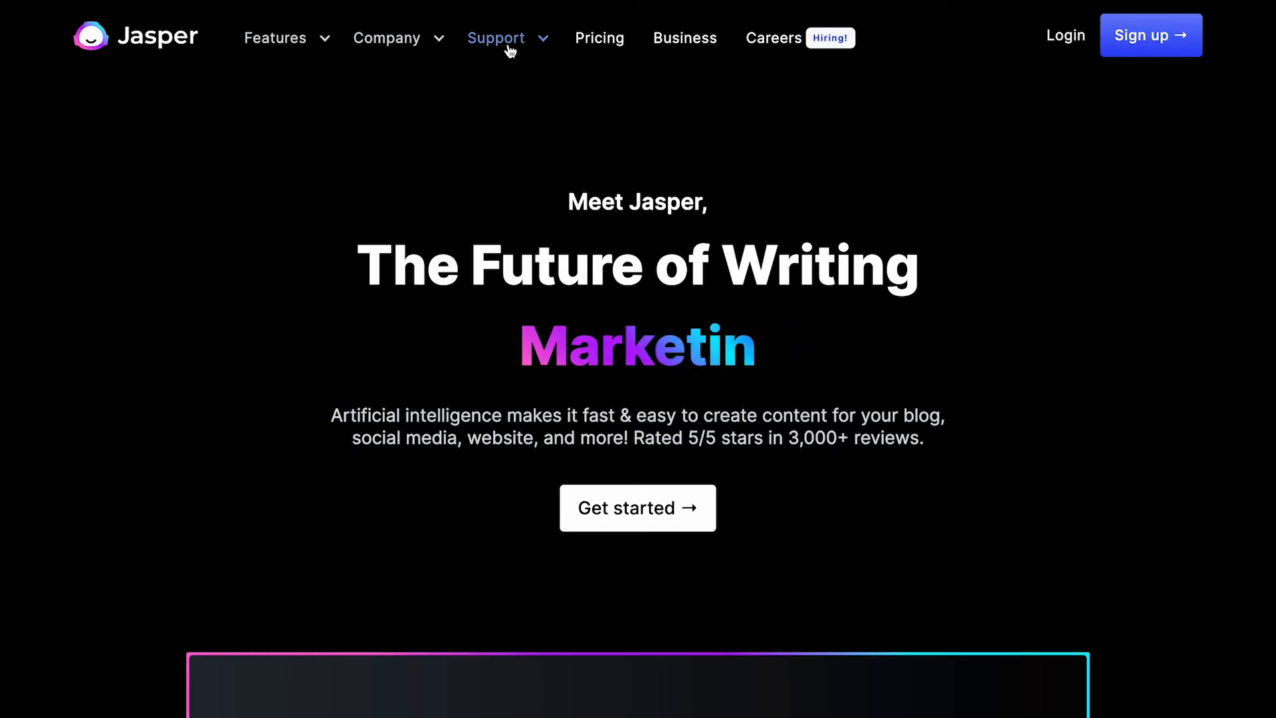
pyautogui.click(615, 52)
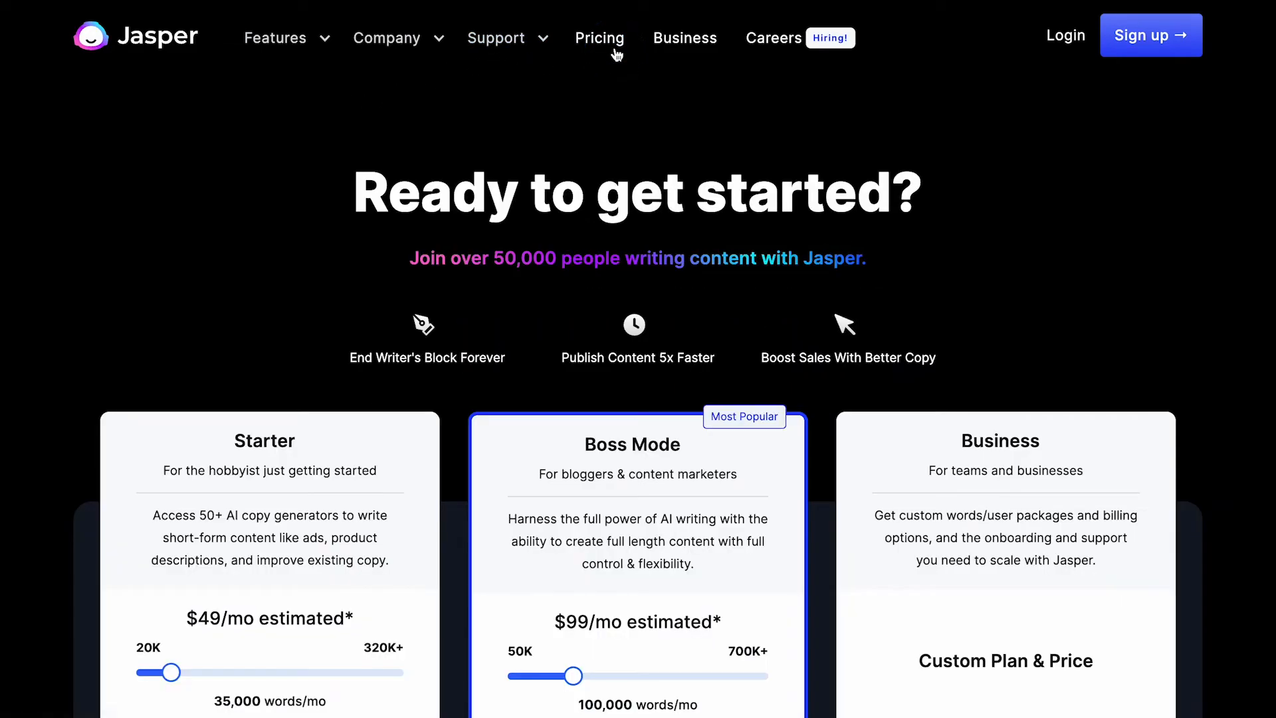
# Set the Boss Mode plan to 50,000 words per month and check its price.
pyautogui.scroll(-5, 225, 246)
pyautogui.moveTo(583, 318); pyautogui.dragTo(445, 323)
pyautogui.click(598, 155)
pyautogui.moveTo(598, 155); pyautogui.dragTo(680, 129)
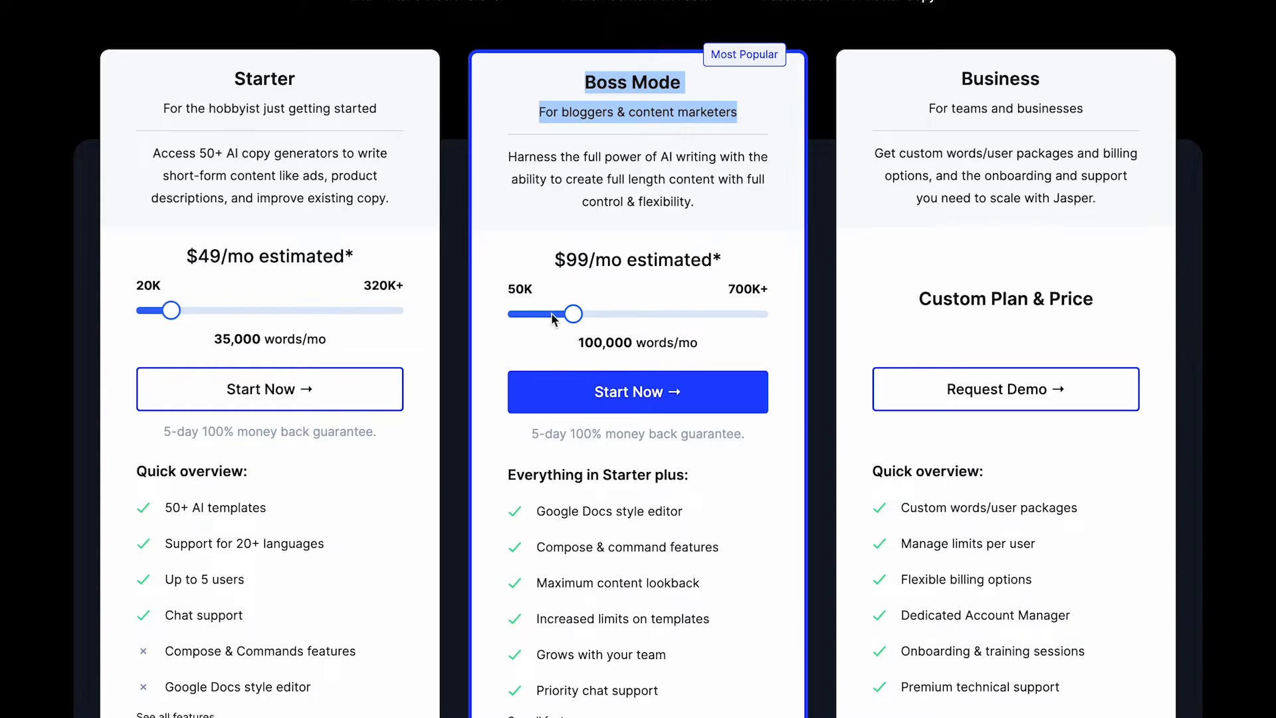
pyautogui.moveTo(574, 314); pyautogui.dragTo(452, 312)
pyautogui.moveTo(639, 250); pyautogui.dragTo(701, 250)
pyautogui.moveTo(561, 342); pyautogui.dragTo(726, 350)
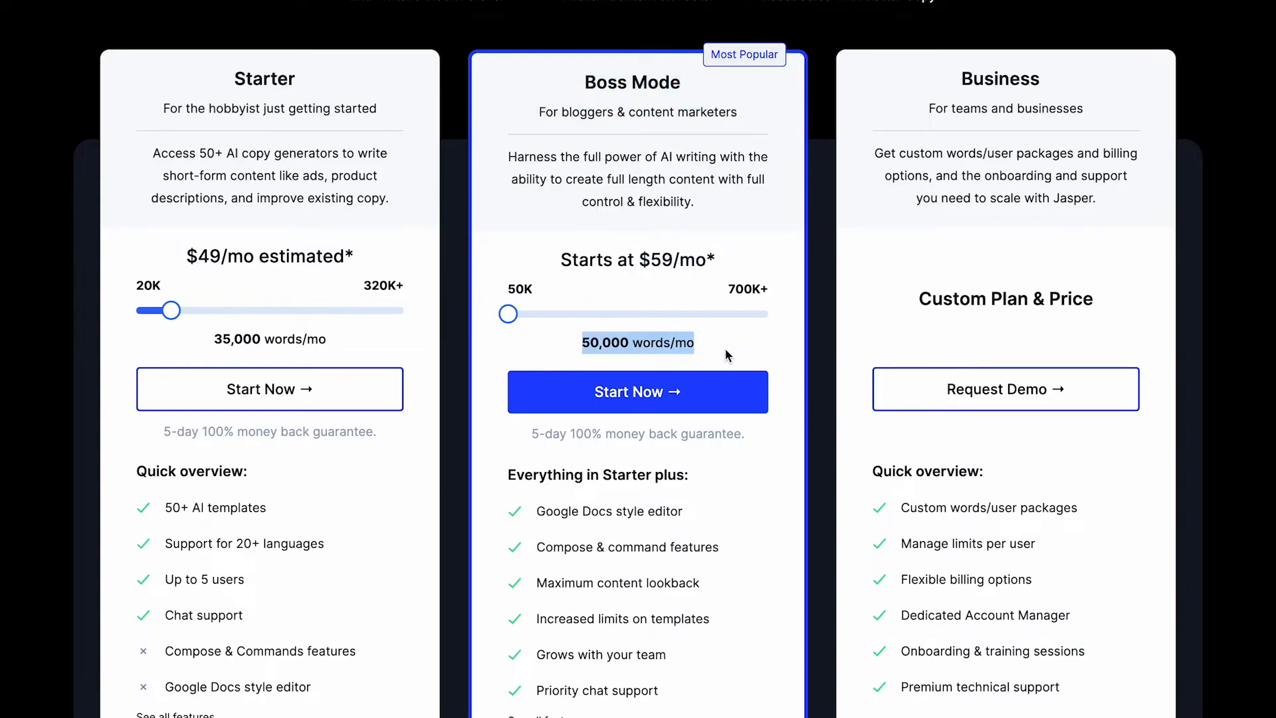
pyautogui.click(725, 350)
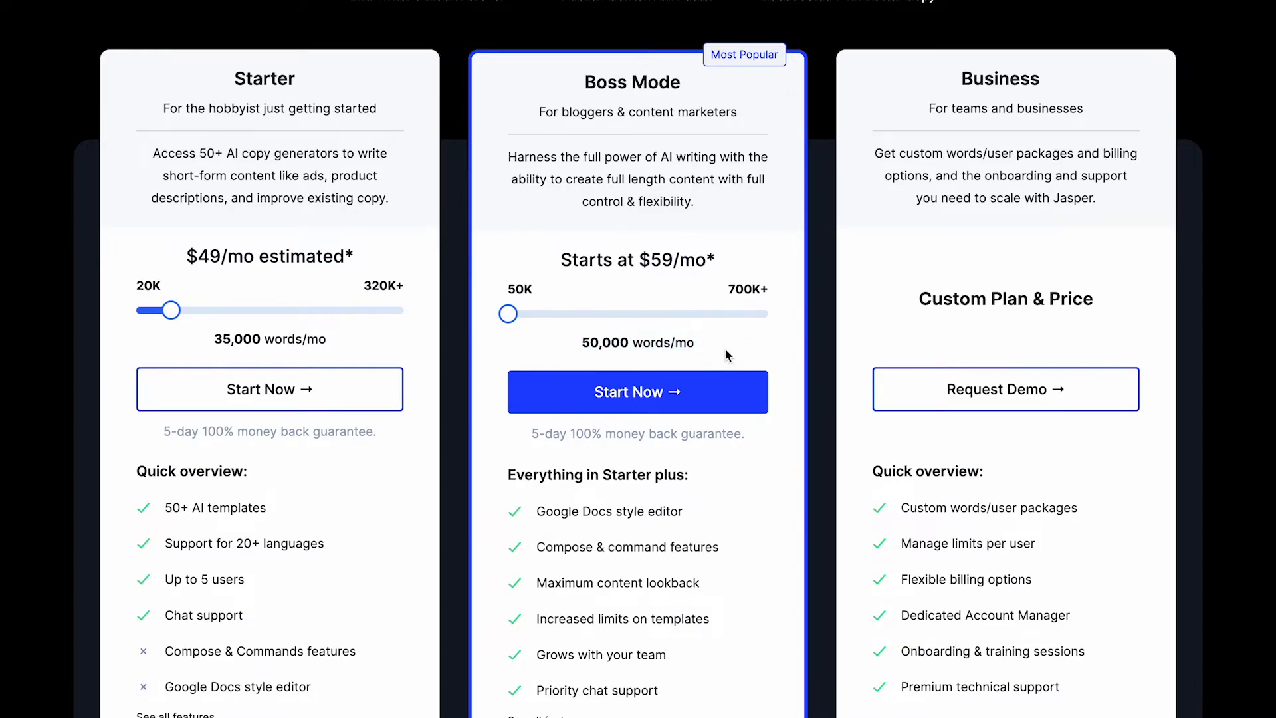
# Review the Boss Mode plan's feature list and money-back guarantee, and the tagline about people writing with Jasper.
pyautogui.scroll(-1, 725, 348)
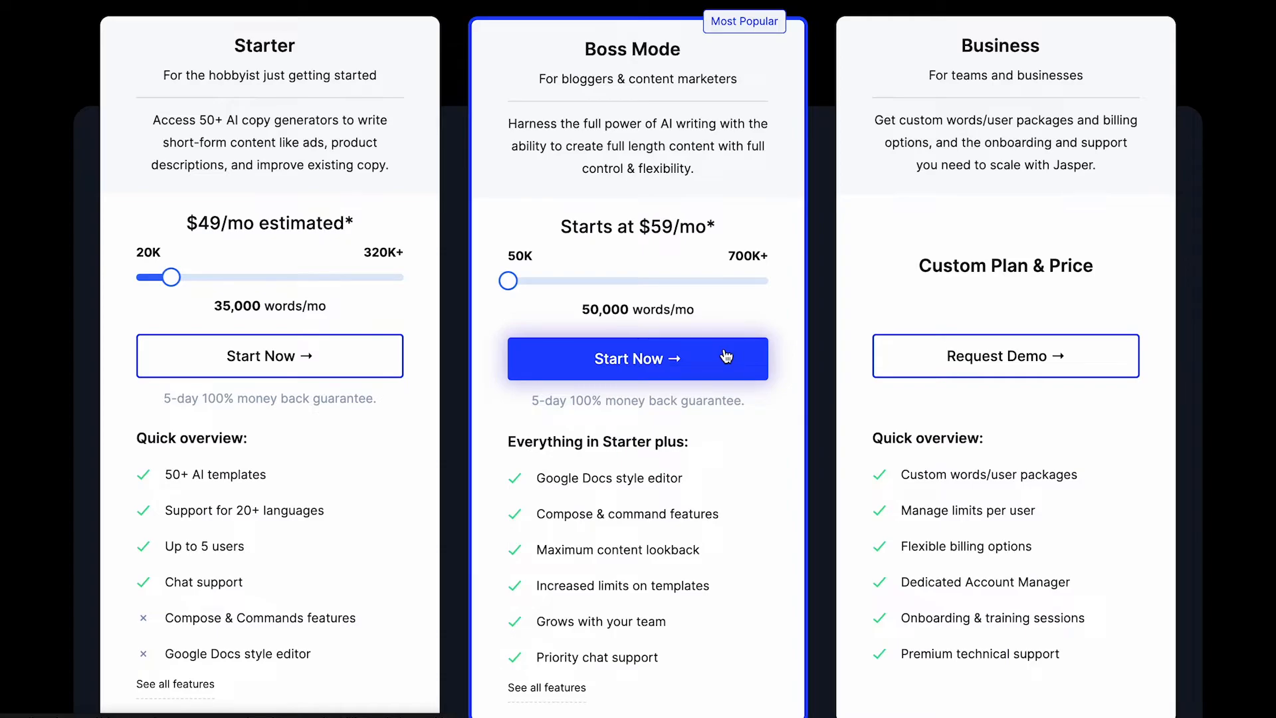
pyautogui.scroll(3, 832, 317)
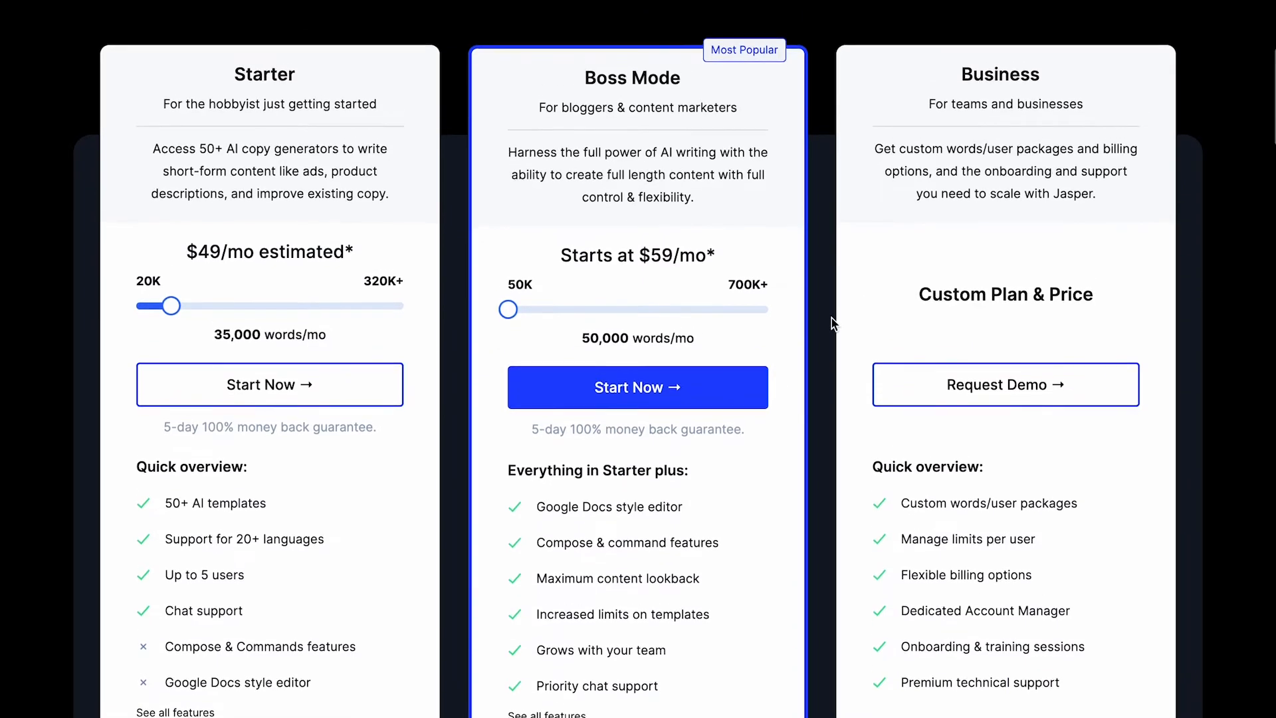
pyautogui.scroll(-2, 832, 317)
pyautogui.click(530, 453)
pyautogui.moveTo(529, 453); pyautogui.dragTo(778, 455)
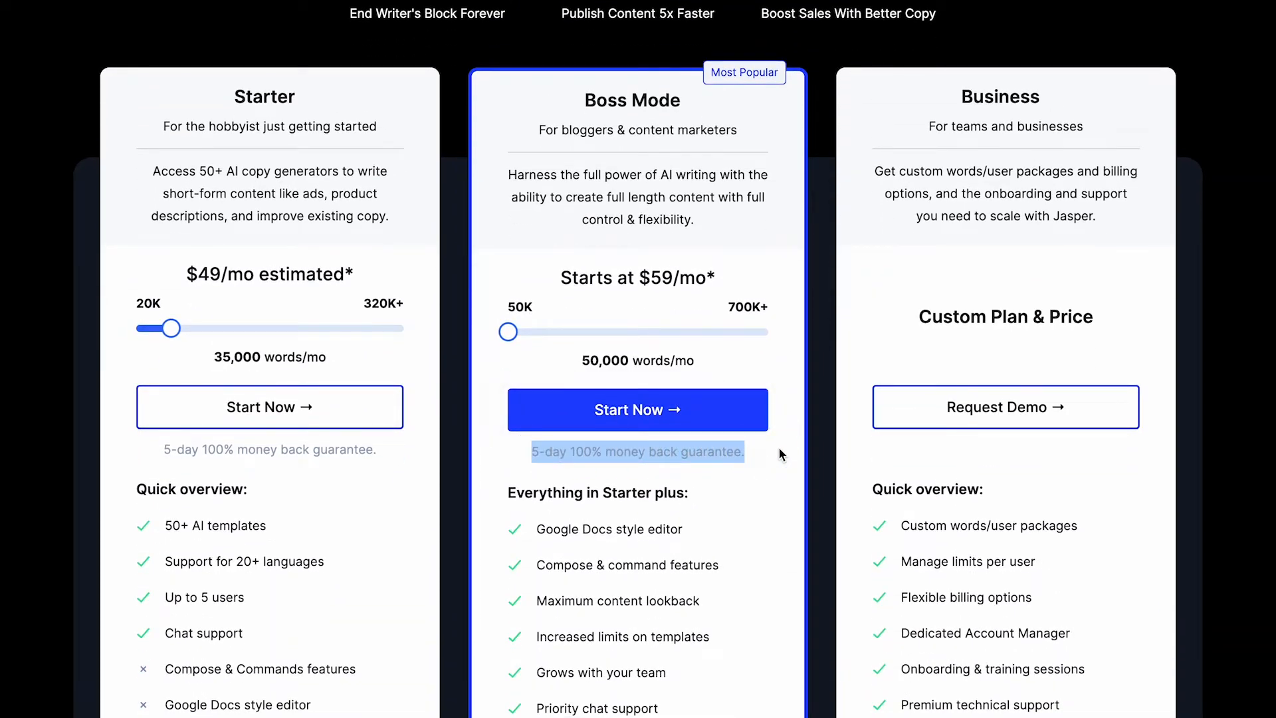
pyautogui.click(780, 454)
pyautogui.scroll(4, 780, 454)
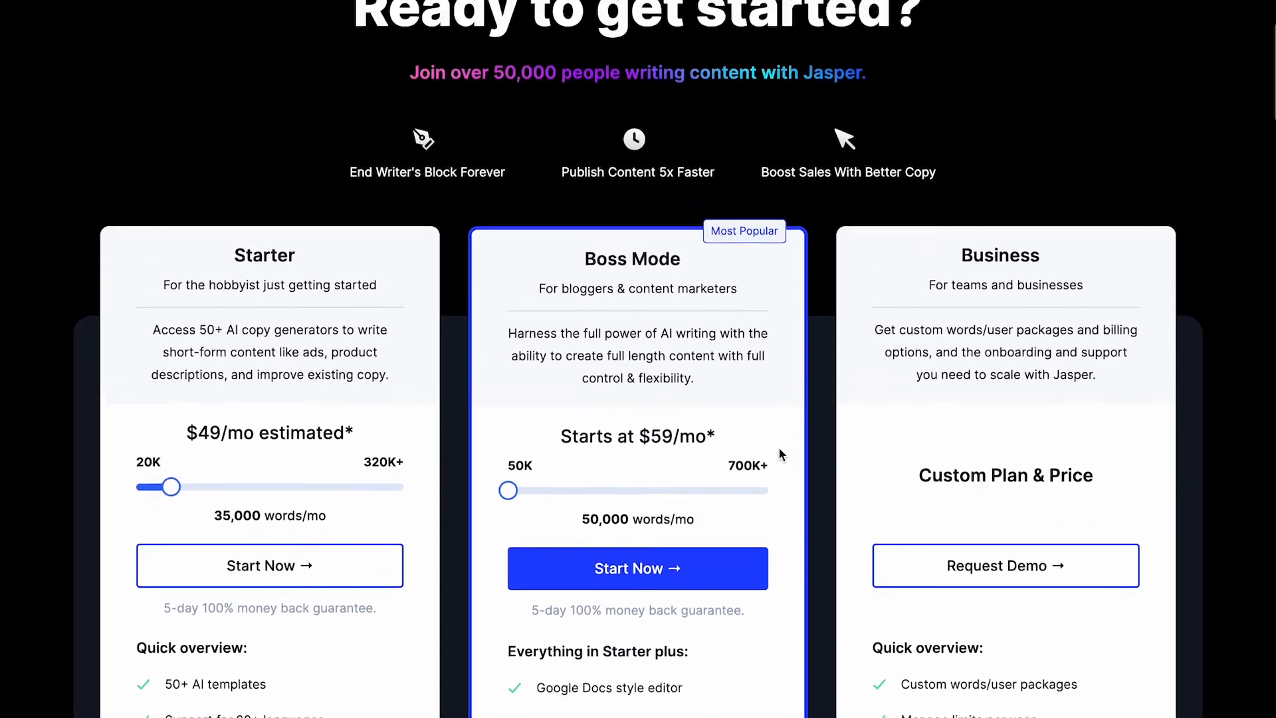
pyautogui.scroll(1, 779, 454)
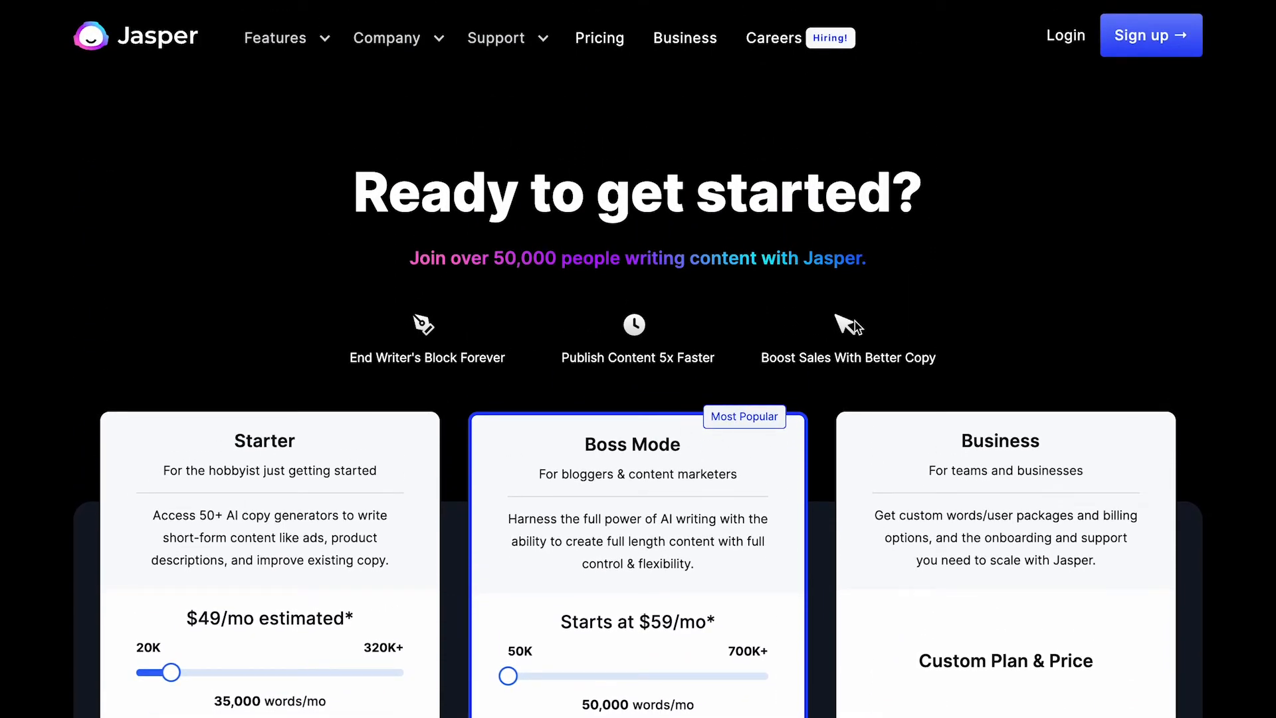
pyautogui.moveTo(497, 258); pyautogui.dragTo(880, 257)
pyautogui.click(929, 298)
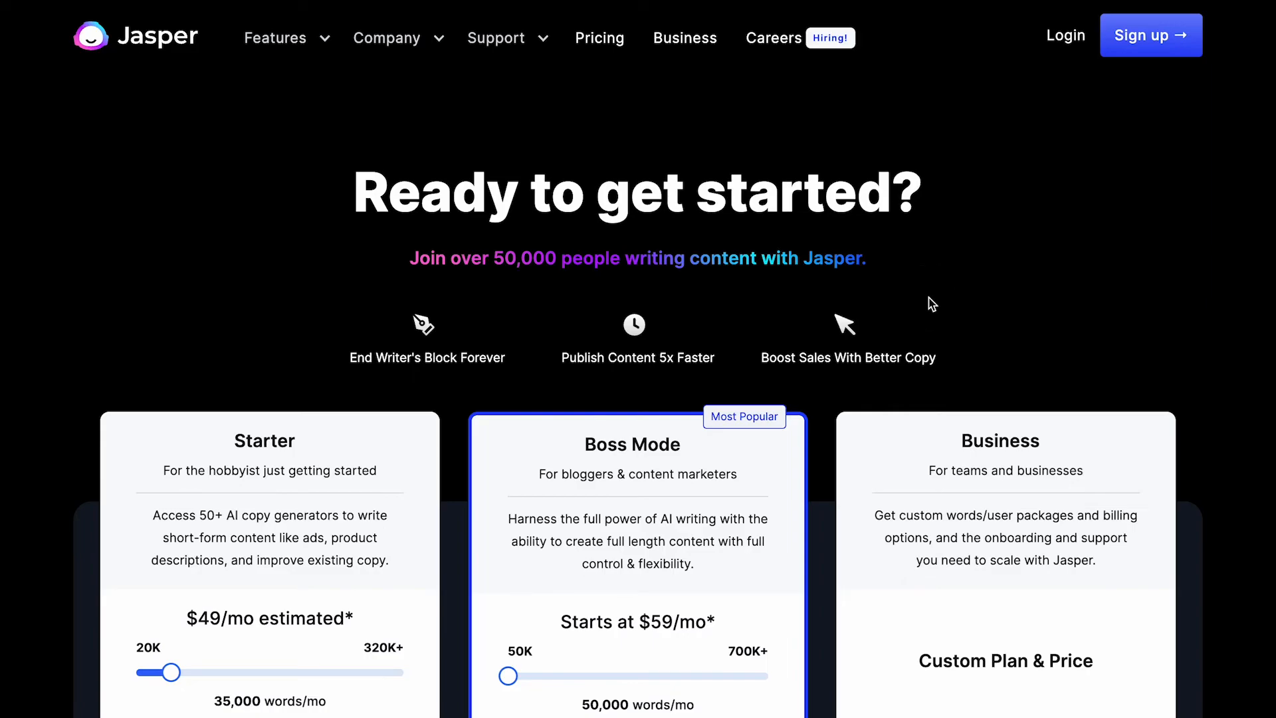